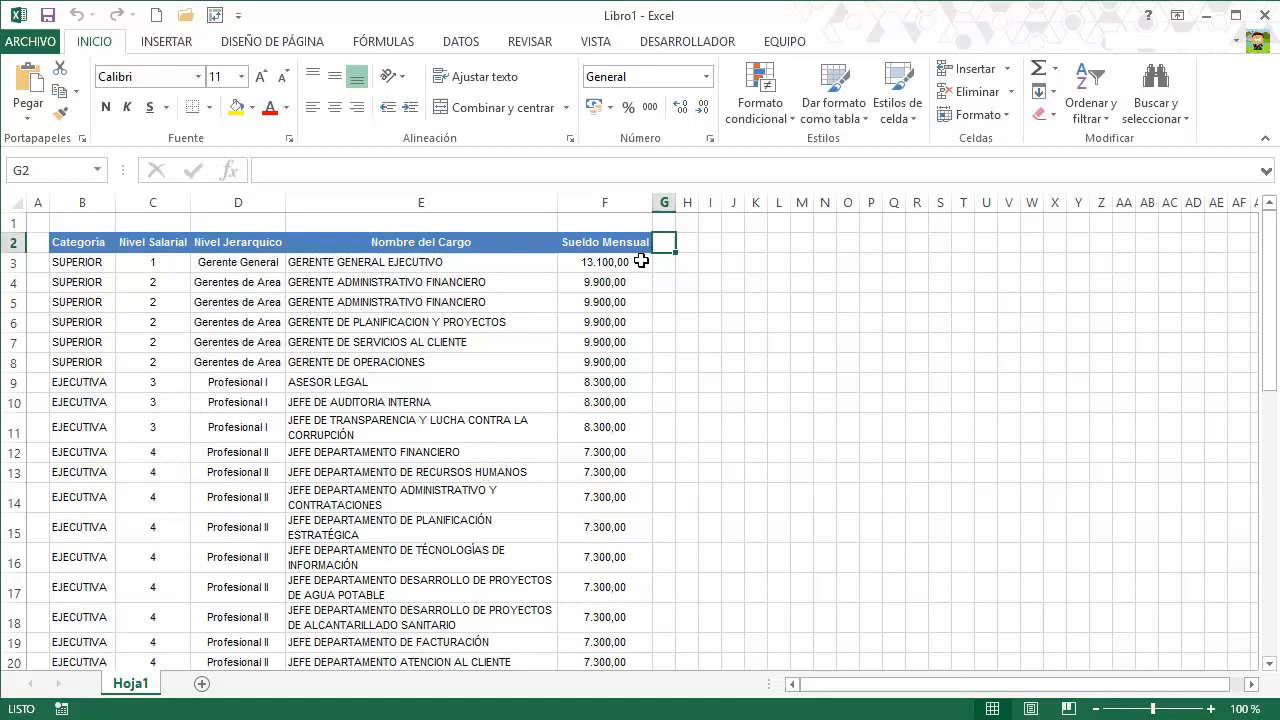
Start a pivot table from the salary table in Hoja1!$B$2:$F$54.
click(259, 364)
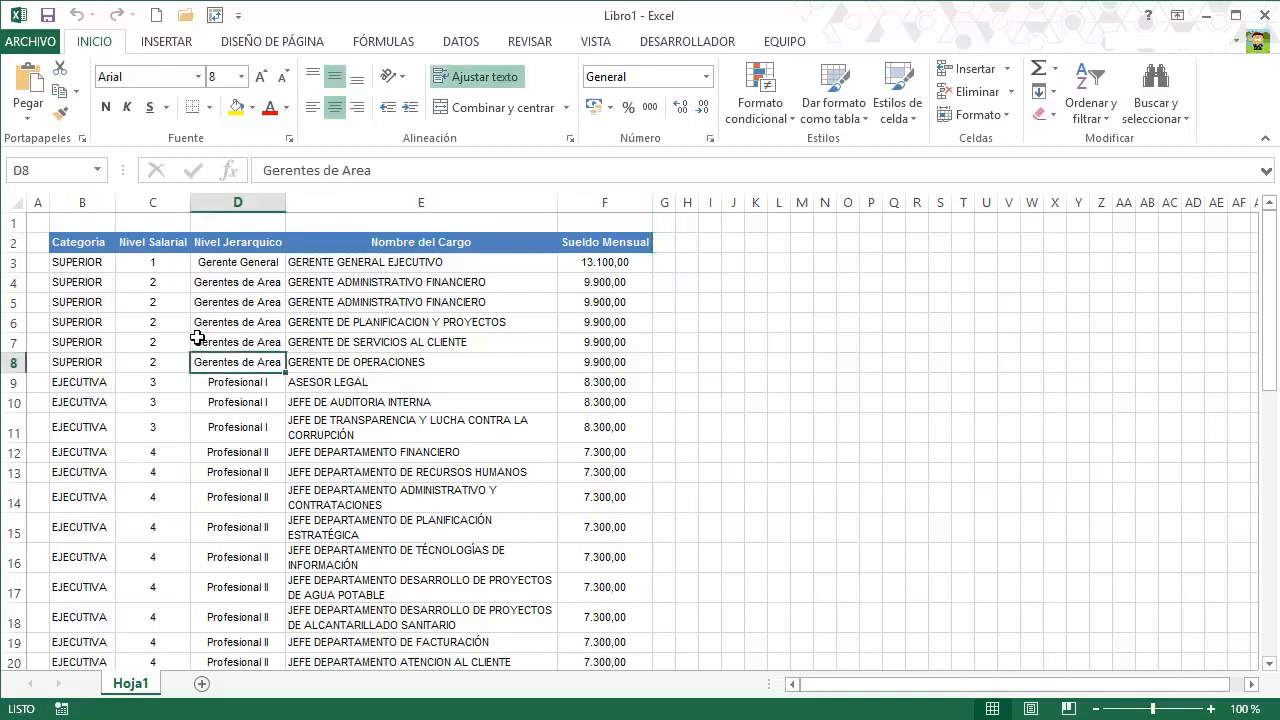
click(153, 45)
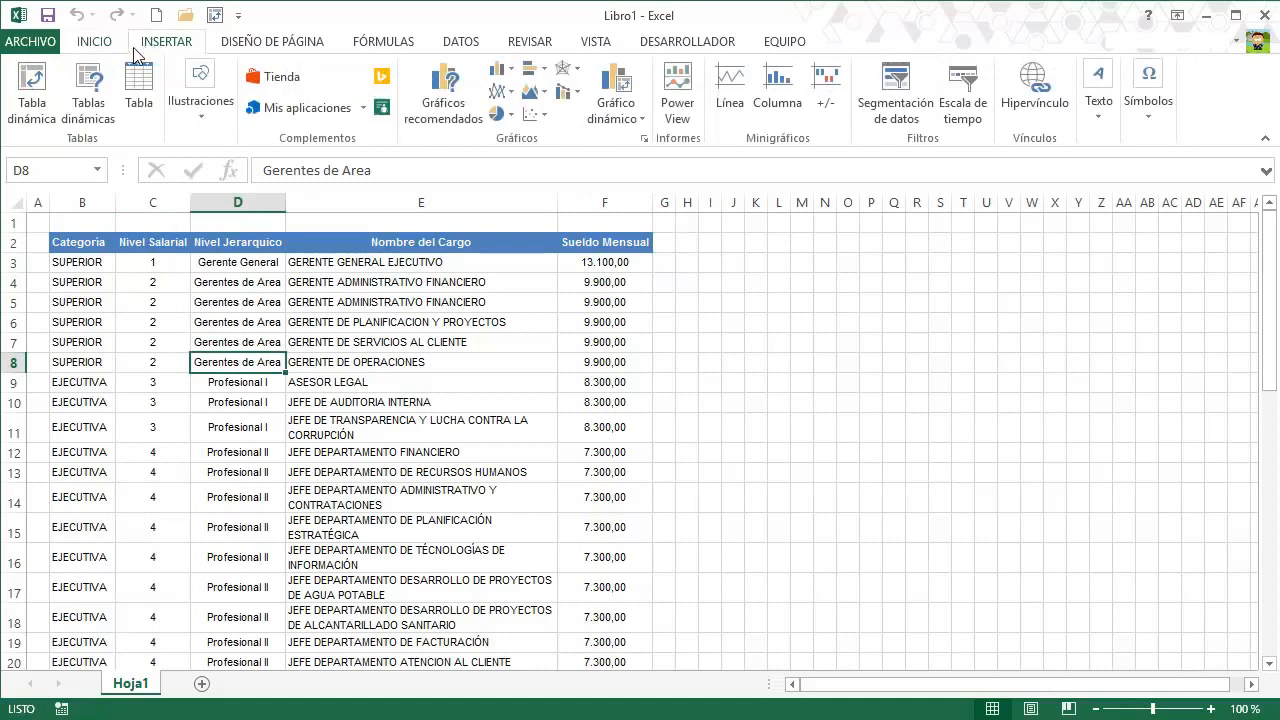
click(32, 85)
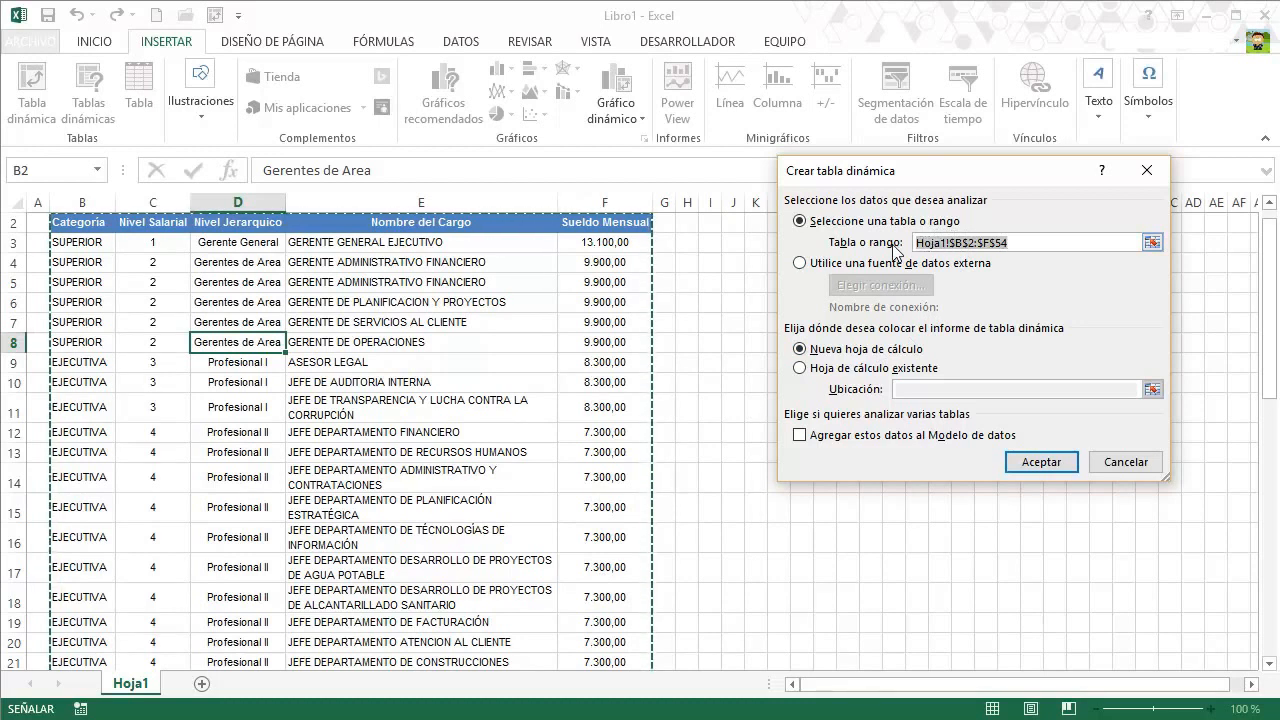
click(898, 372)
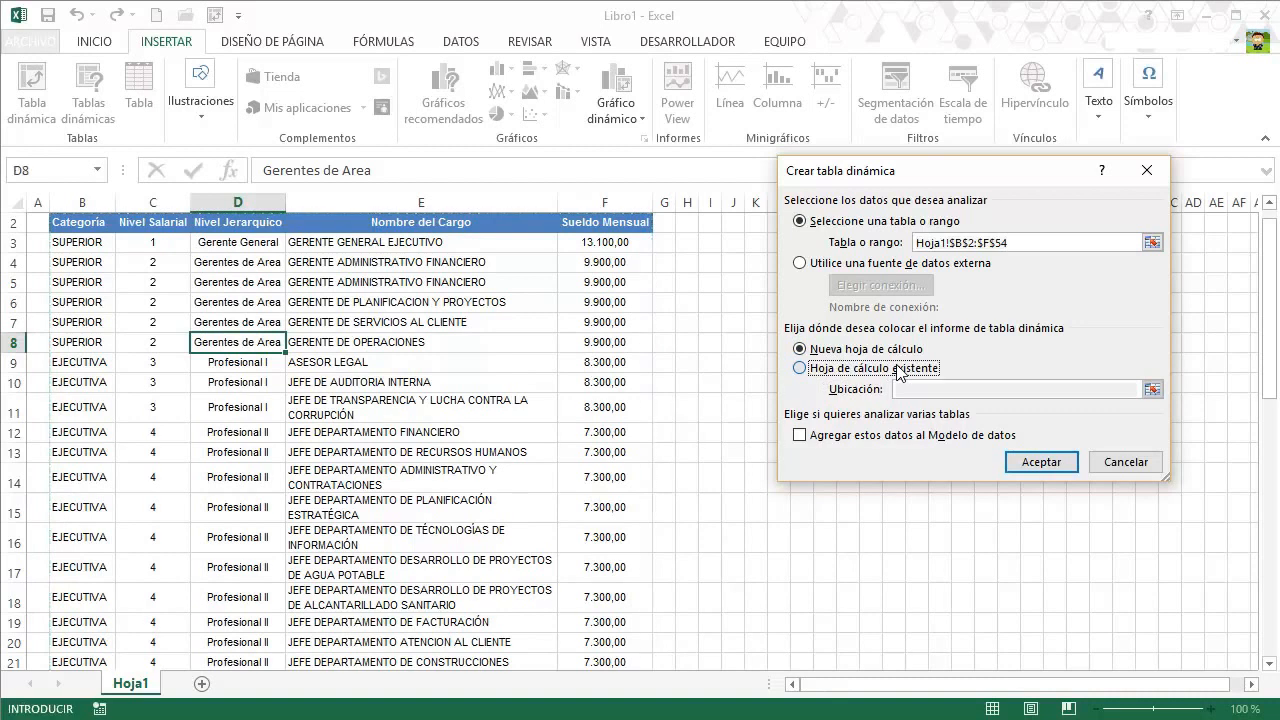
click(905, 390)
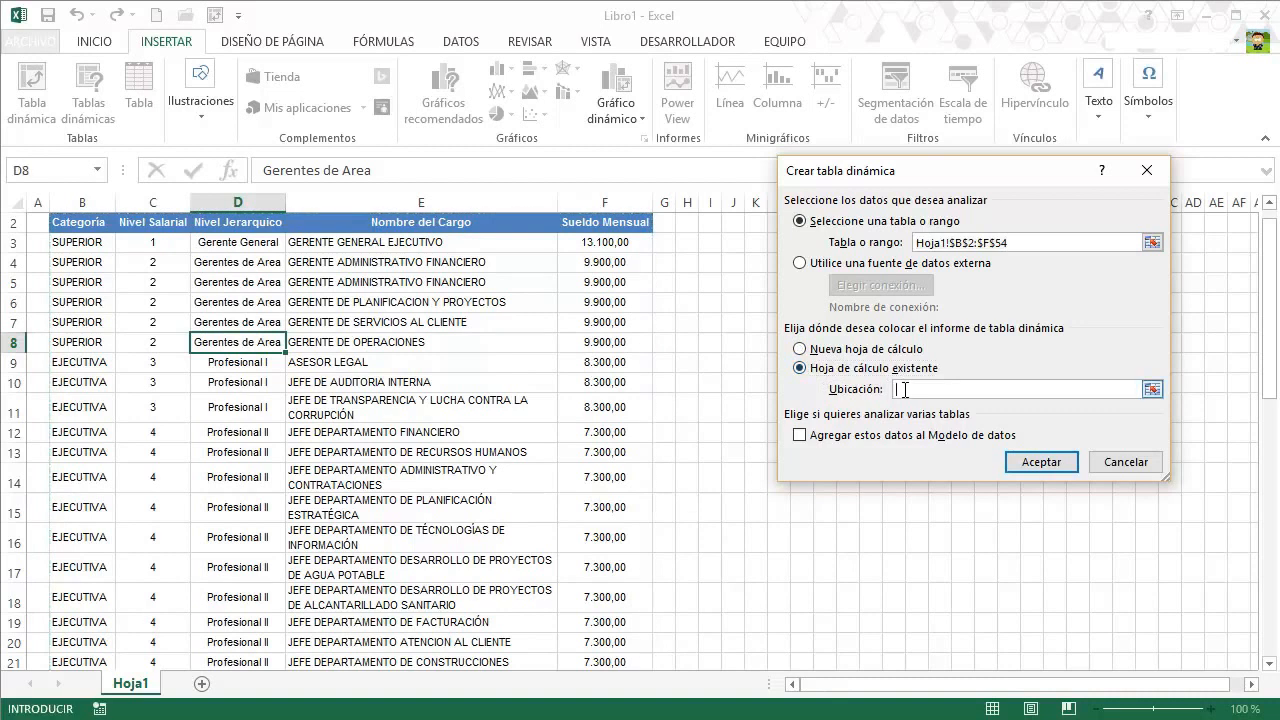
click(705, 301)
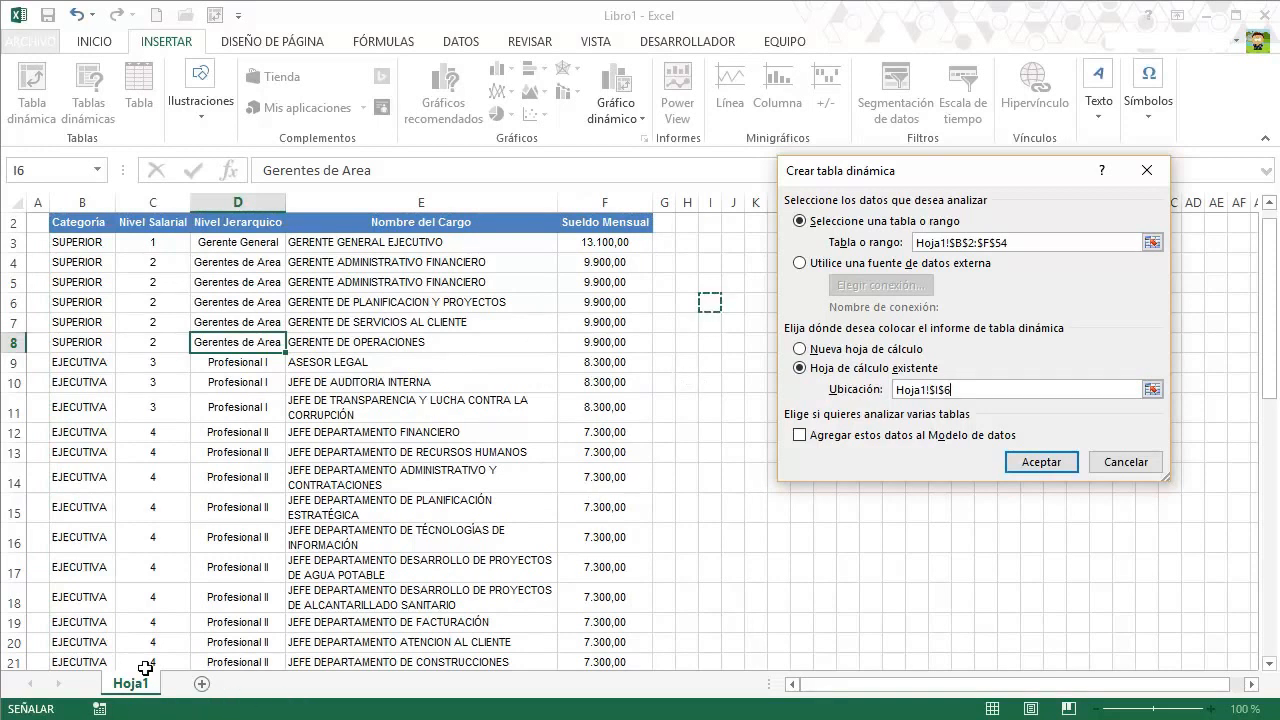
Place the pivot table report on a new worksheet and create it.
click(851, 352)
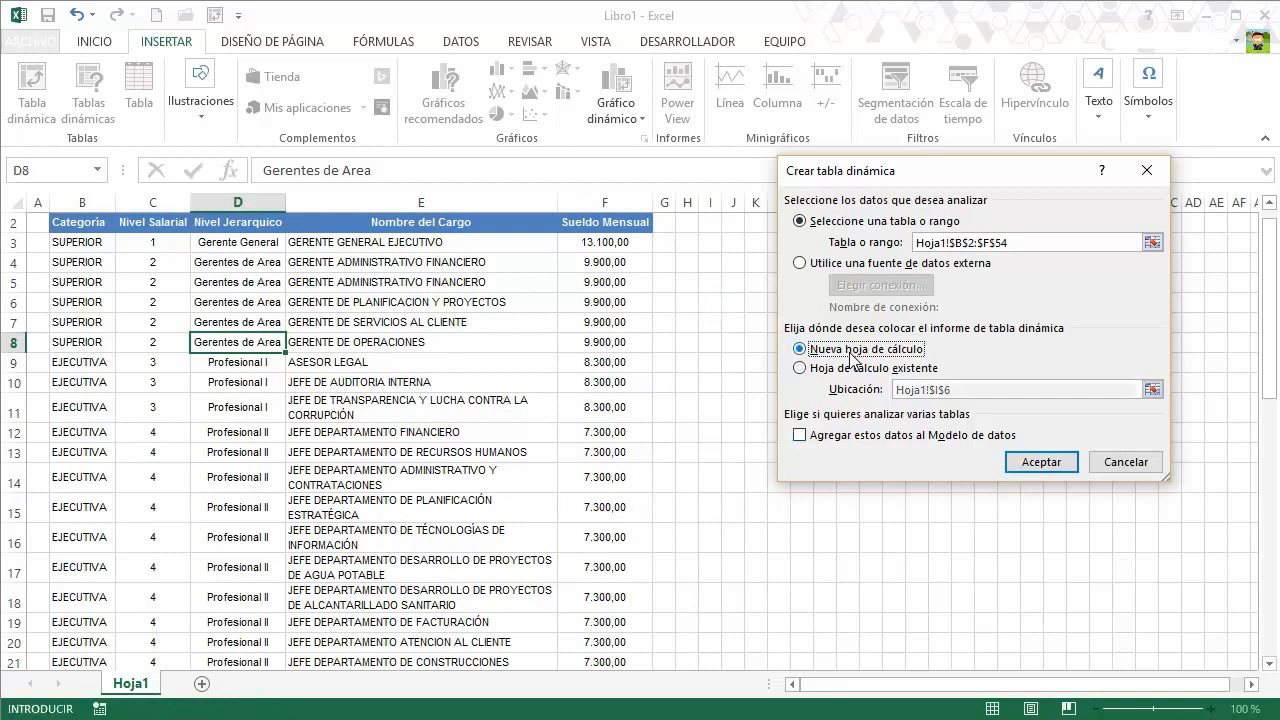
click(1041, 463)
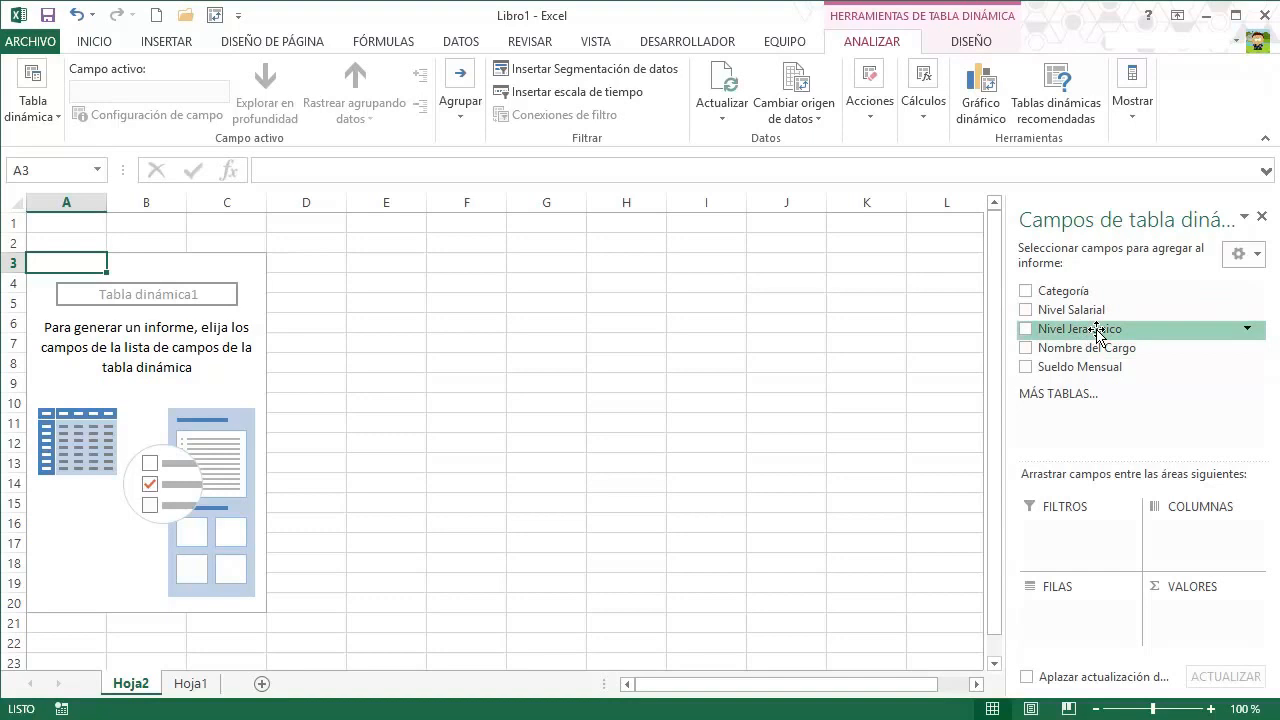
Use Nivel Jerarquico as the pivot table's row field and add Sueldo Mensual as a summed value.
drag(1097, 333, 1072, 620)
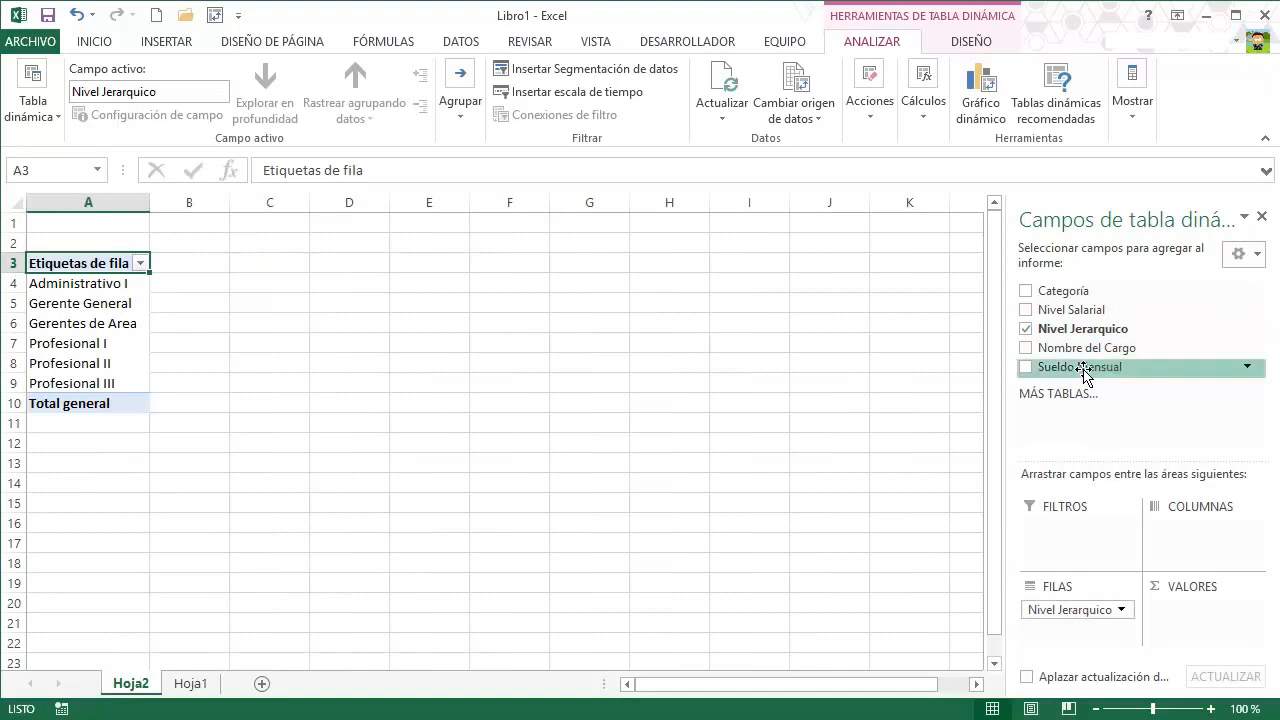
drag(1083, 370, 1188, 612)
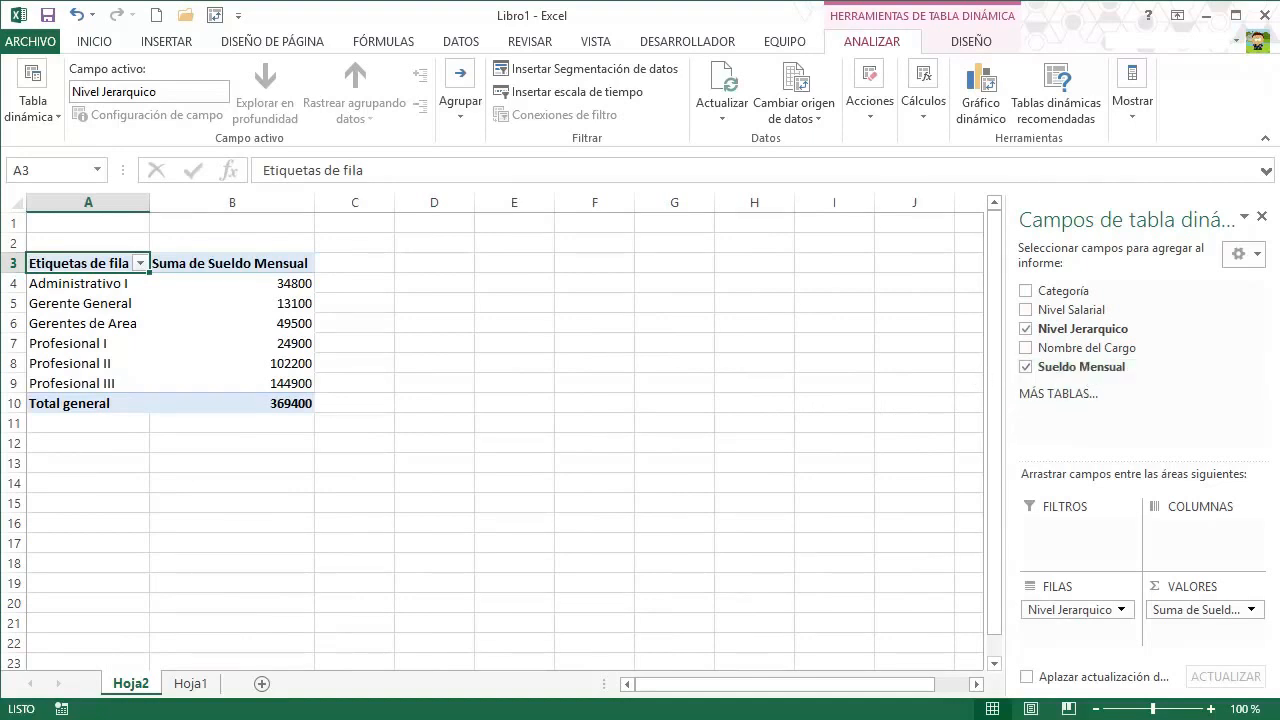
Add Sueldo Mensual to the values a second time, summarized by Promedio and named "Promedio de Sueldo".
drag(1208, 635, 1202, 634)
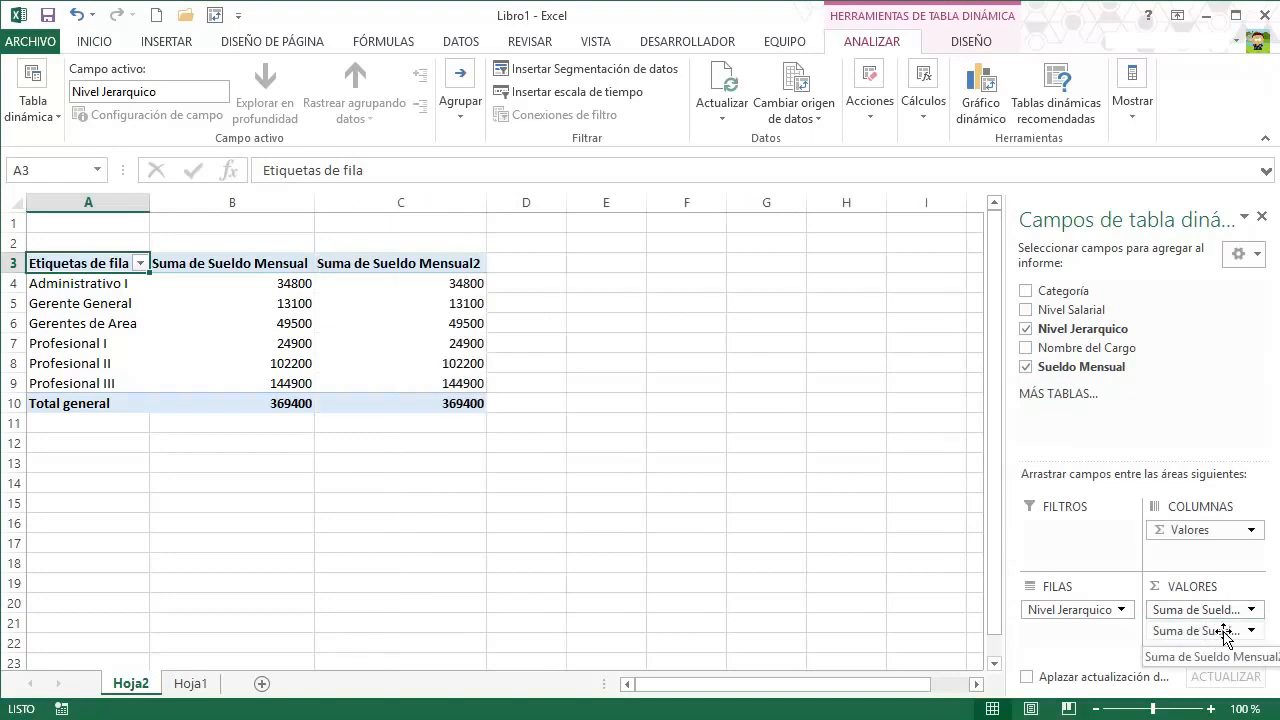
click(1252, 632)
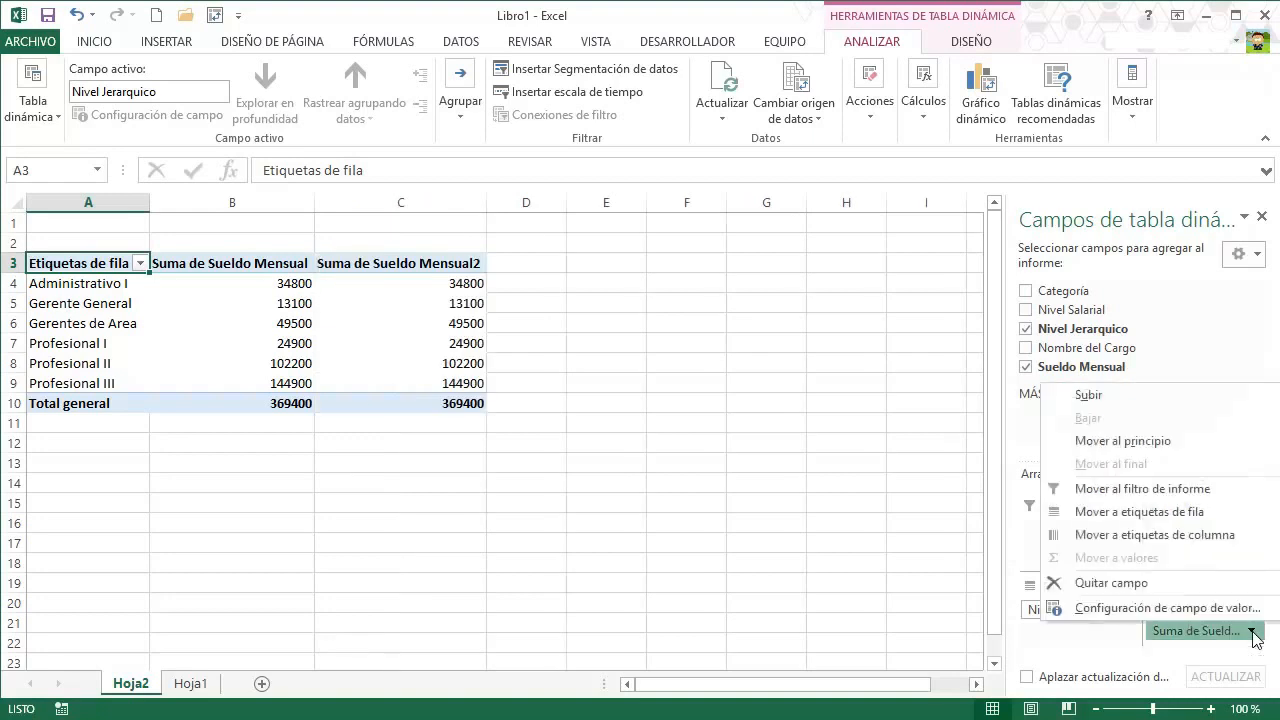
click(1219, 612)
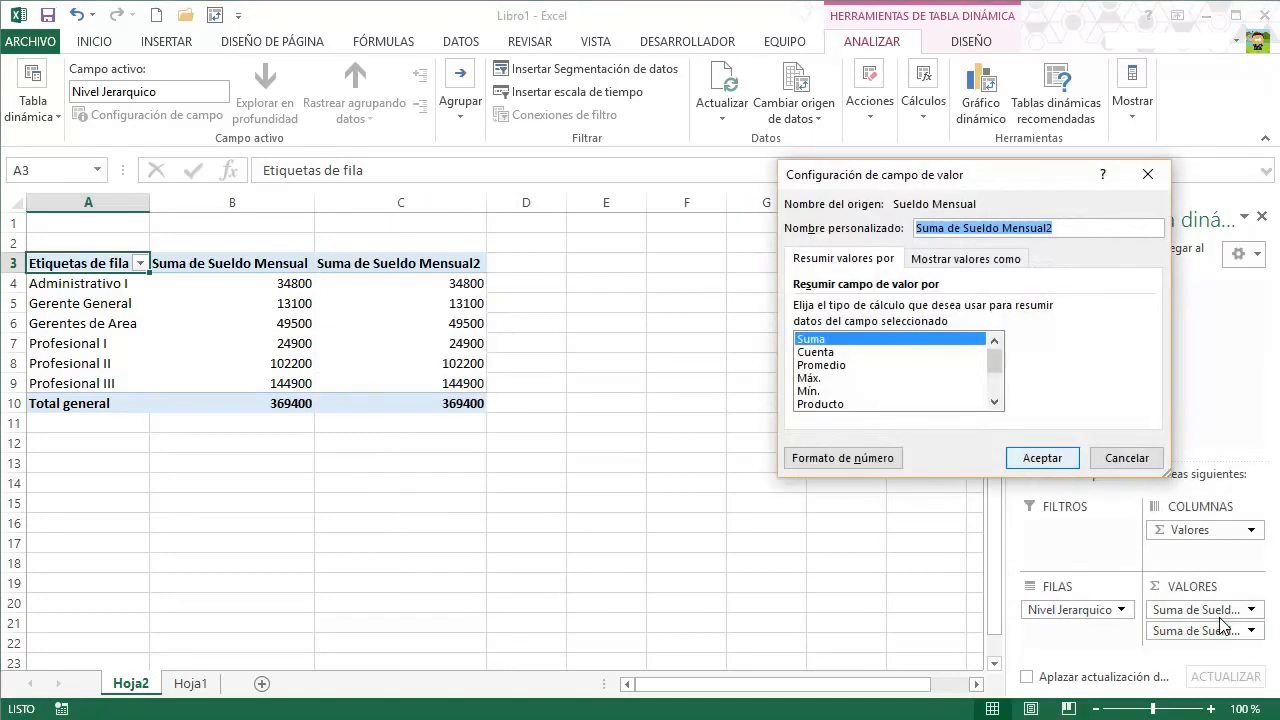
click(838, 366)
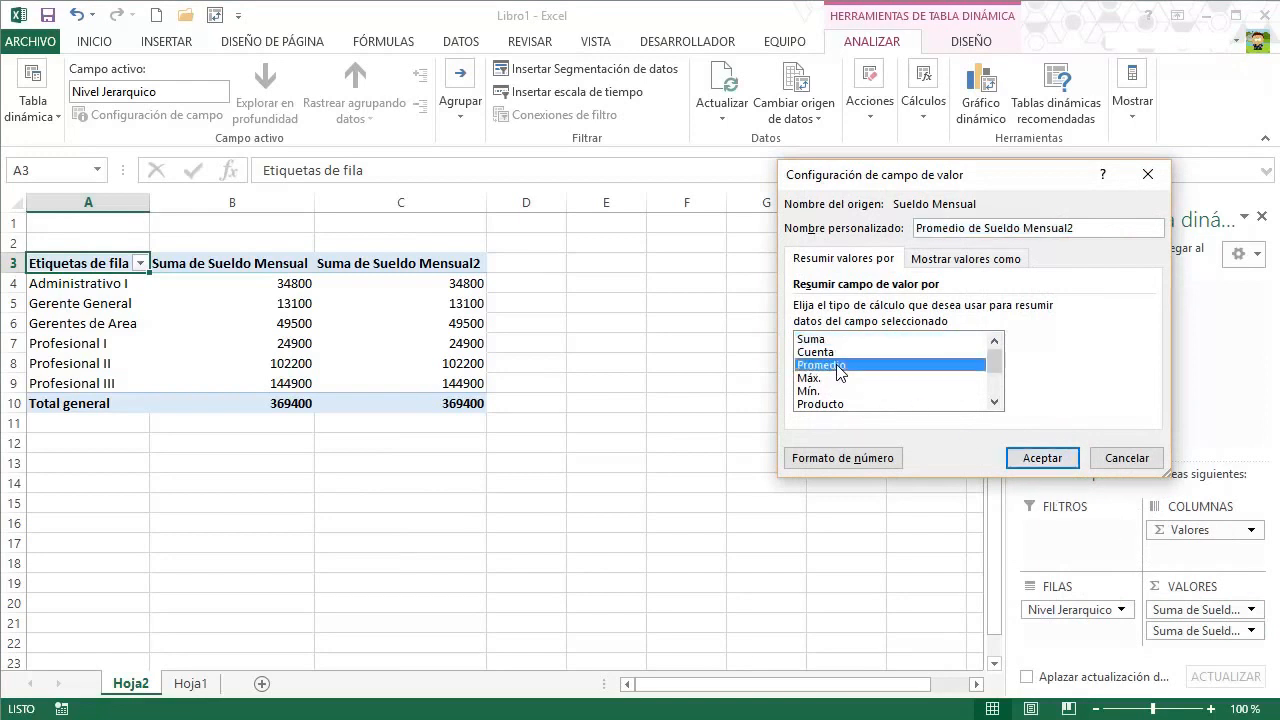
drag(1020, 223, 1068, 228)
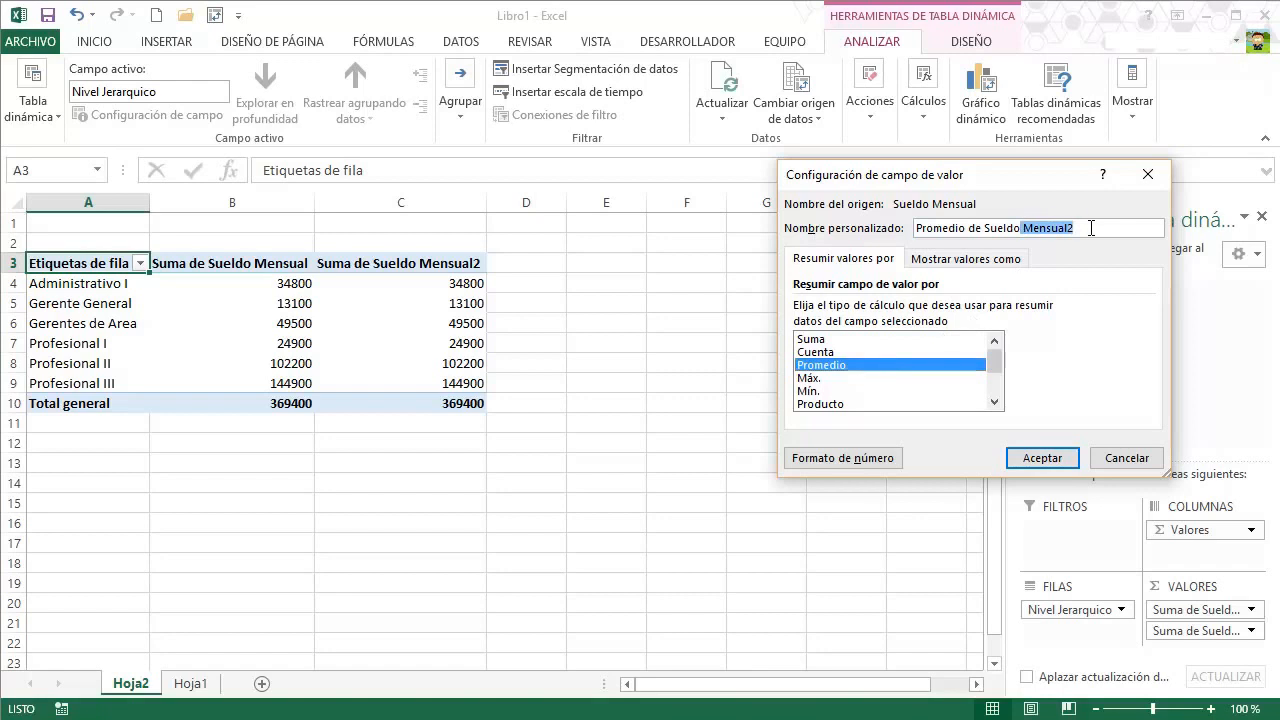
click(1091, 228)
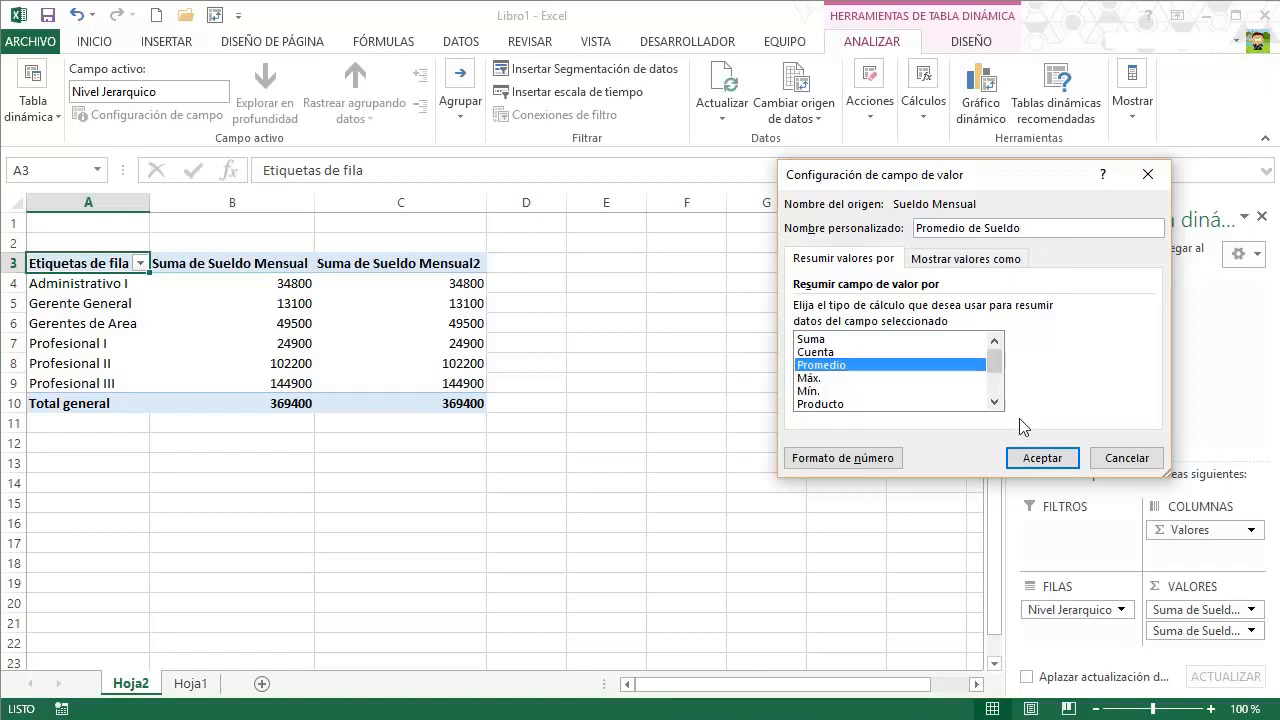
click(1027, 460)
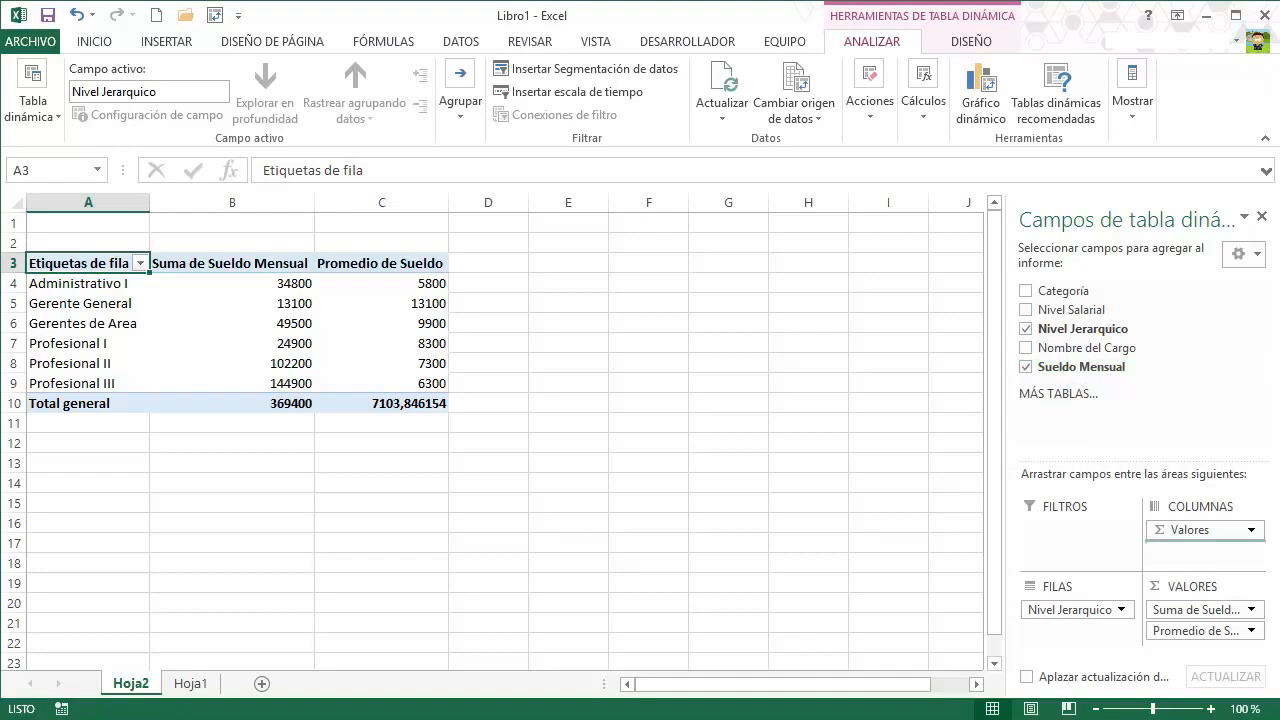
Add Sueldo Mensual to the values a third time, summarized by Cuenta and named "Cuenta".
drag(1081, 367, 1207, 641)
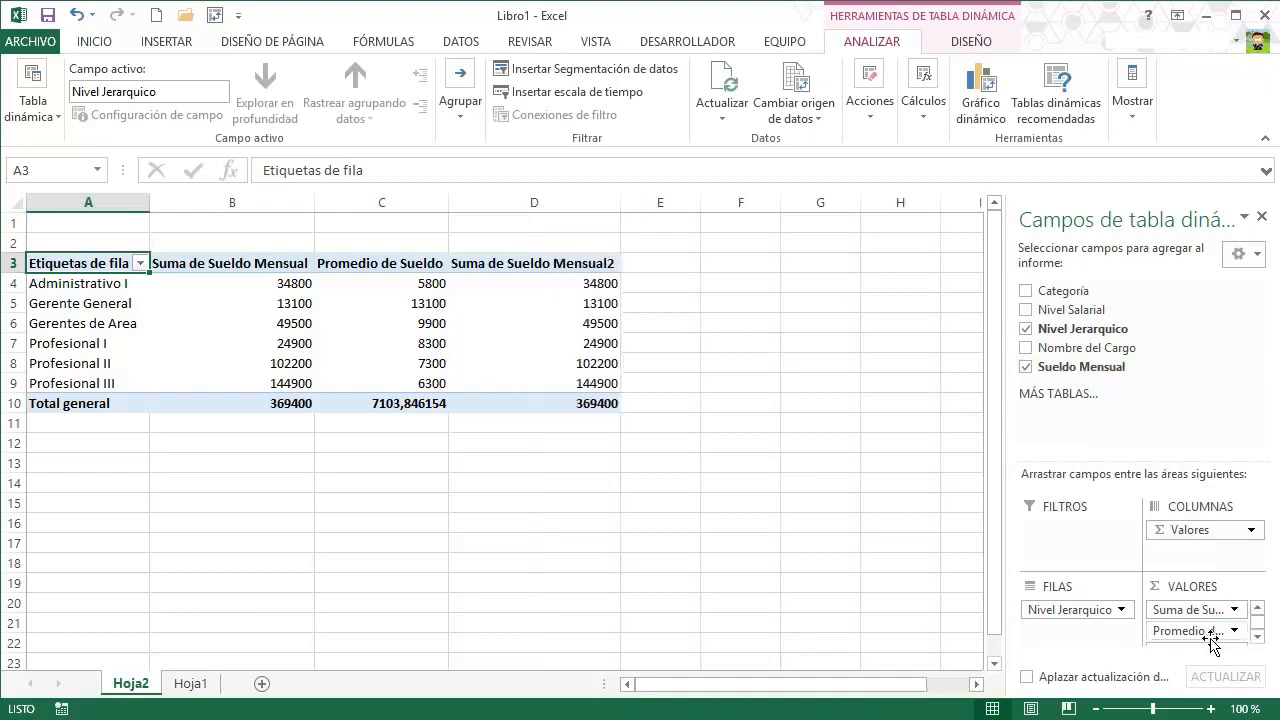
click(1256, 637)
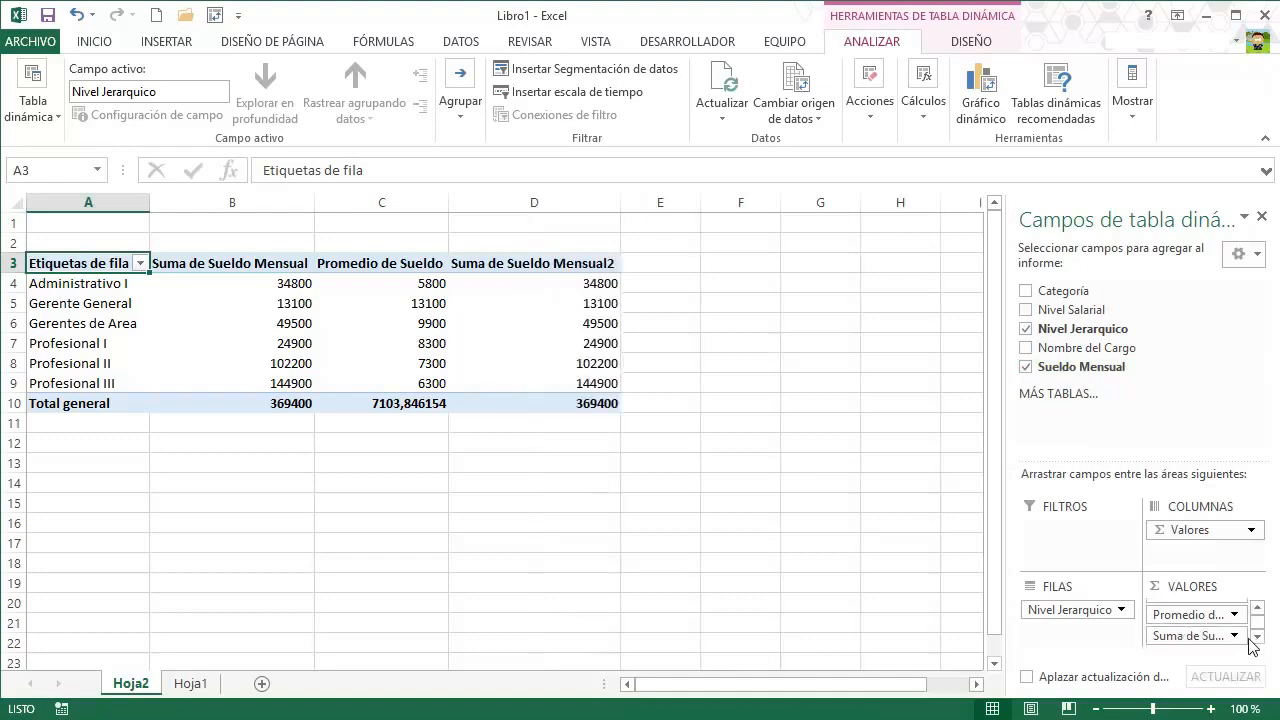
click(1234, 636)
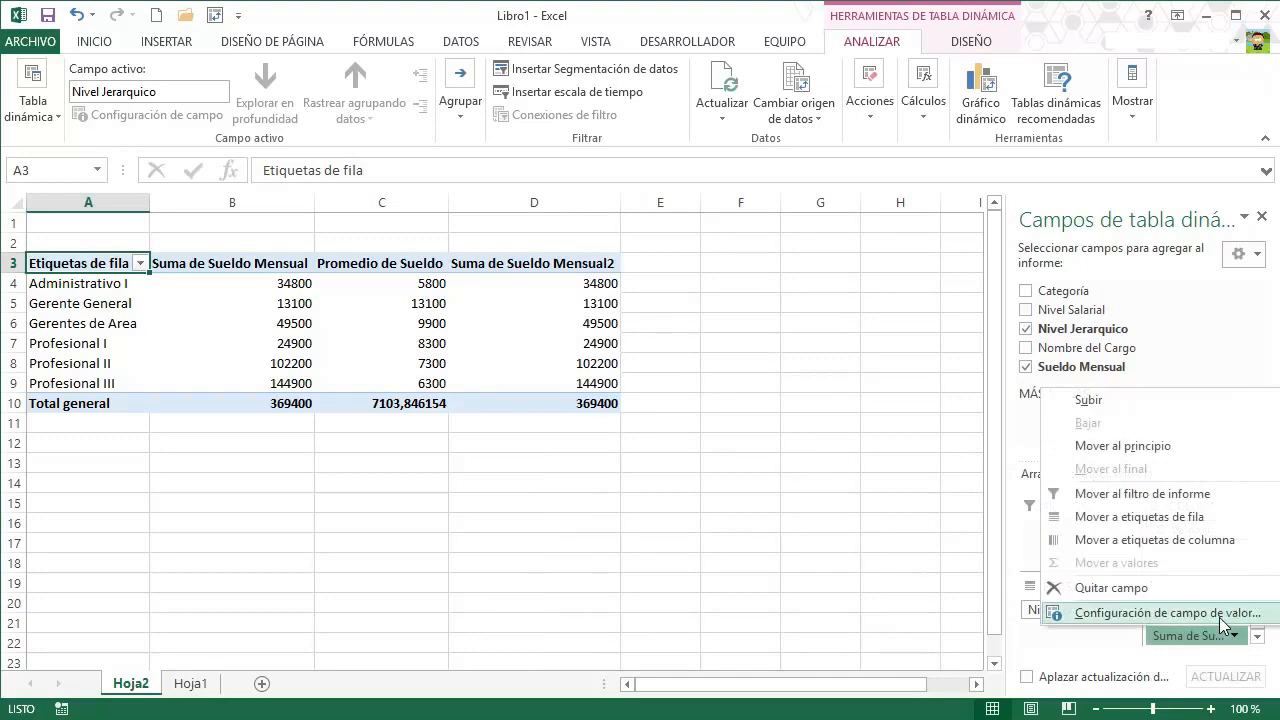
click(1226, 613)
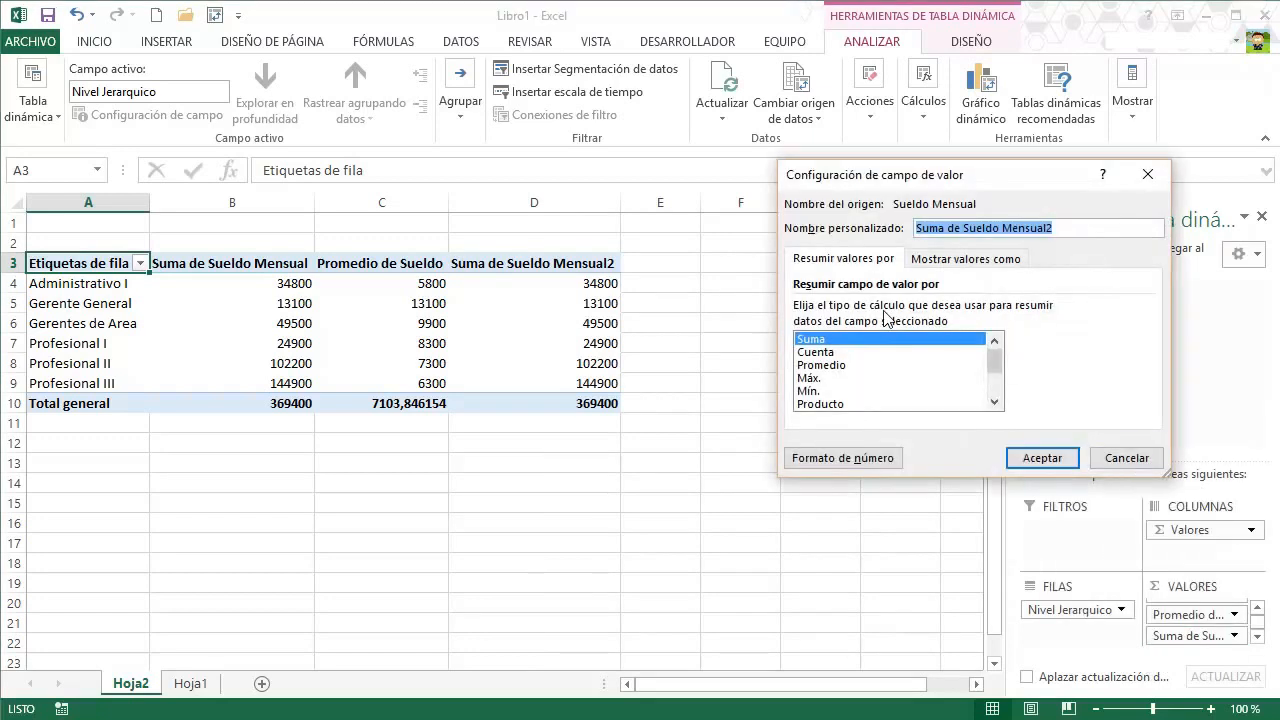
click(815, 352)
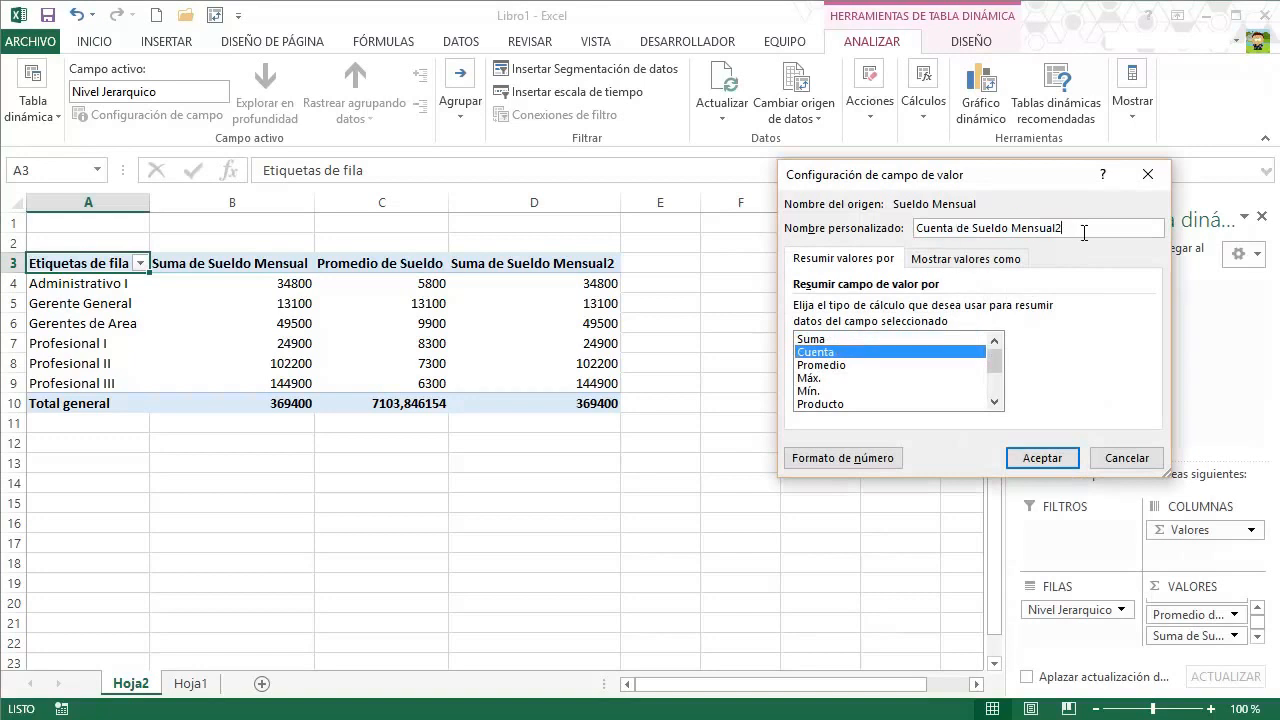
key(BackSpace)
key(BackSpace)
key(BackSpace)
key(BackSpace)
key(BackSpace)
key(BackSpace)
key(BackSpace)
key(BackSpace)
key(BackSpace)
key(BackSpace)
key(BackSpace)
key(BackSpace)
key(BackSpace)
key(BackSpace)
key(BackSpace)
key(BackSpace)
click(1041, 458)
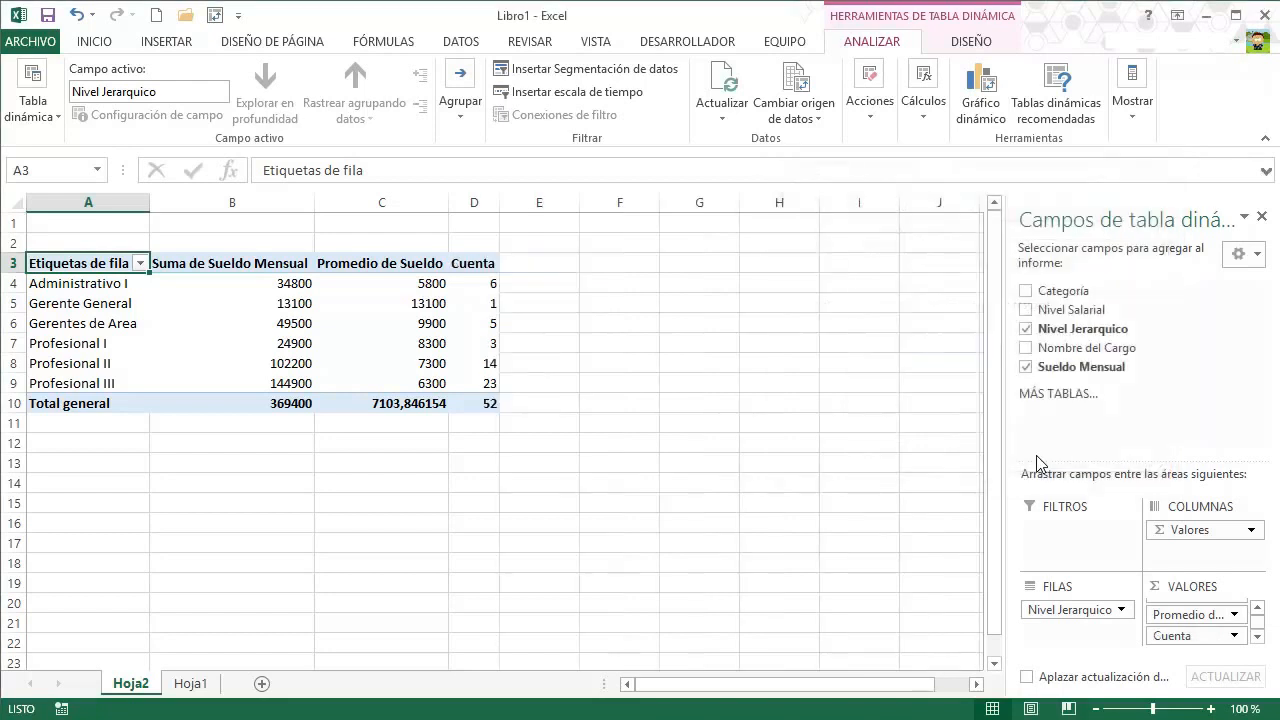
Compare the Cuenta values with the Administrativo I, Gerente General and Gerentes de Area row labels.
click(487, 282)
click(110, 291)
click(482, 305)
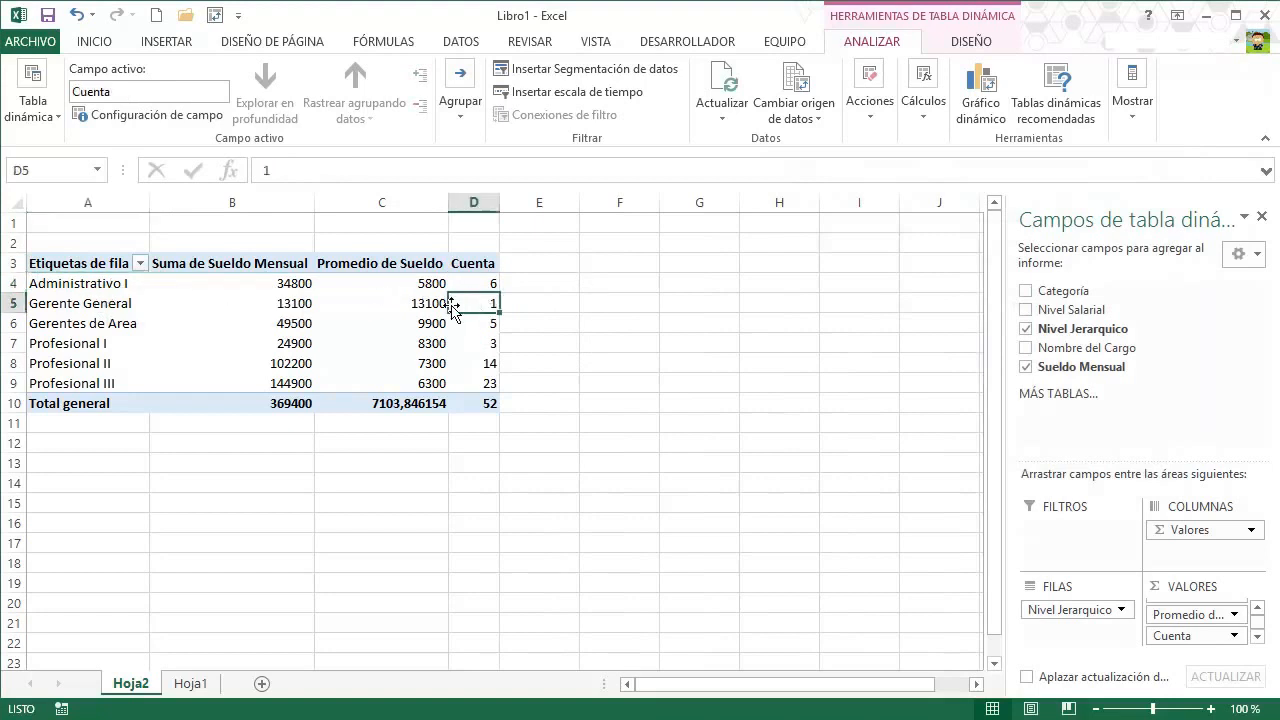
click(118, 308)
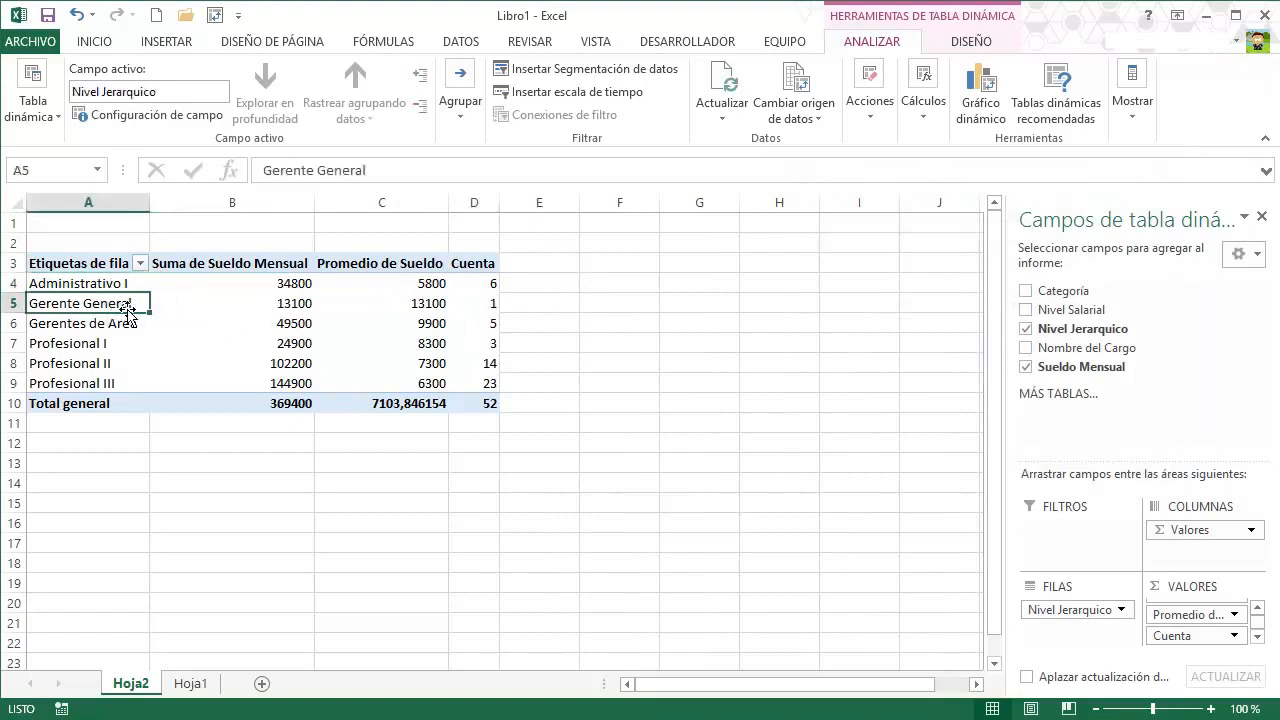
click(487, 327)
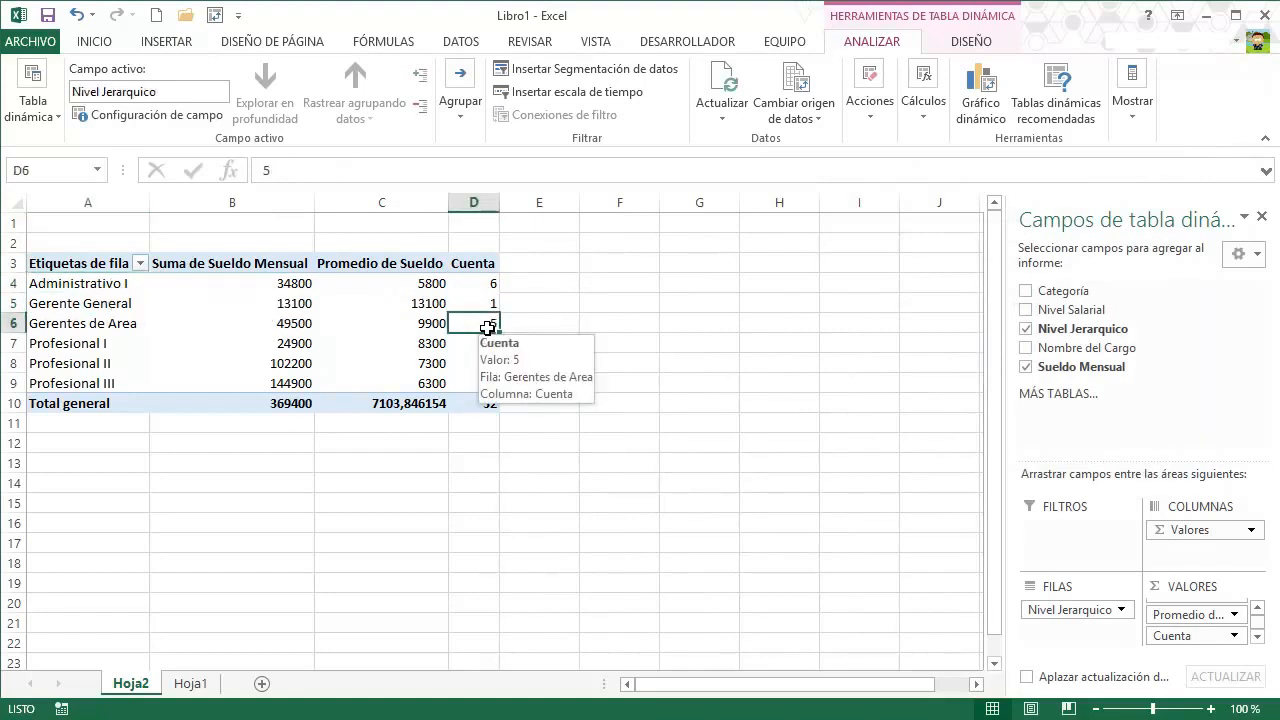
click(137, 323)
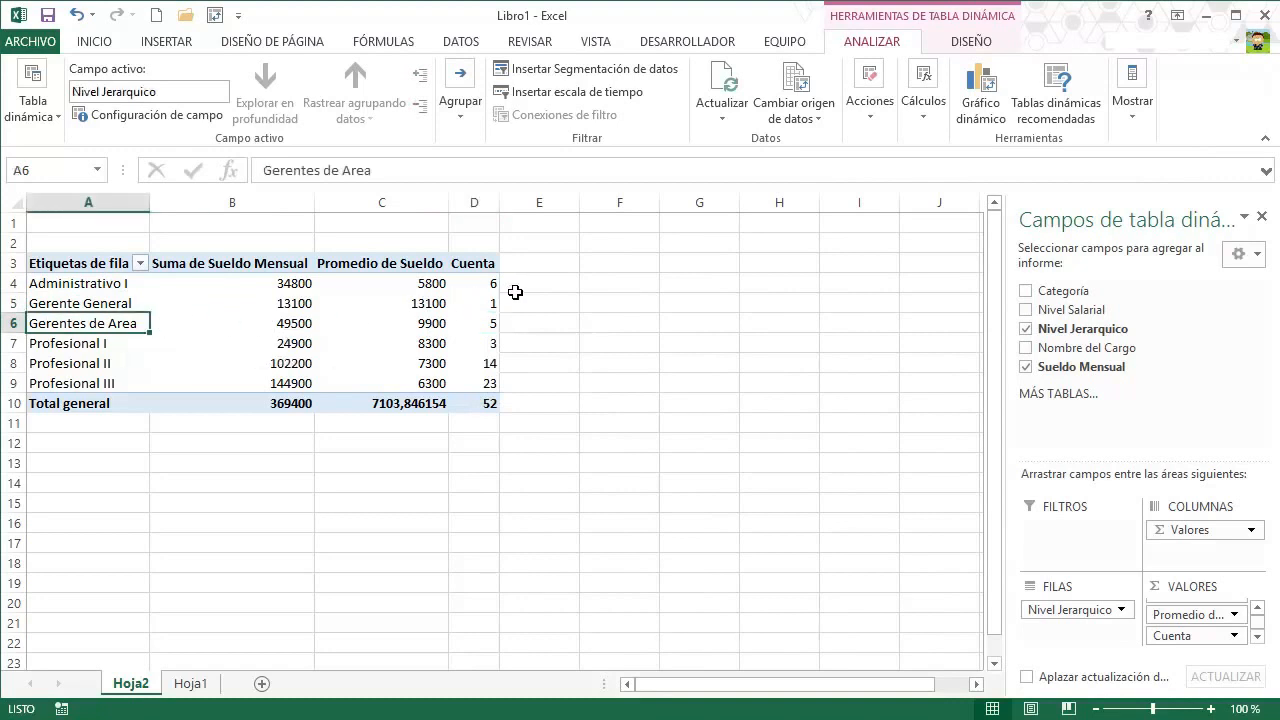
mouse_move(490, 302)
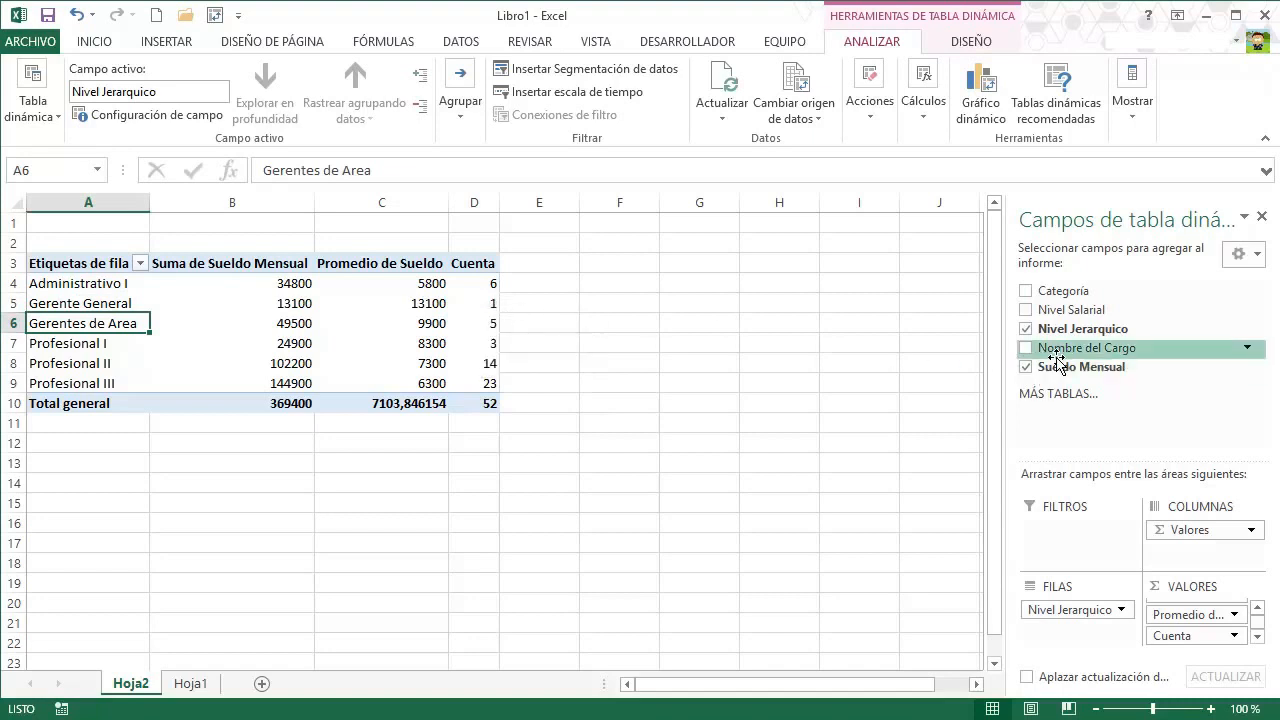
Add Nombre del Cargo to the row fields beneath Nivel Jerarquico.
drag(1073, 350, 1078, 630)
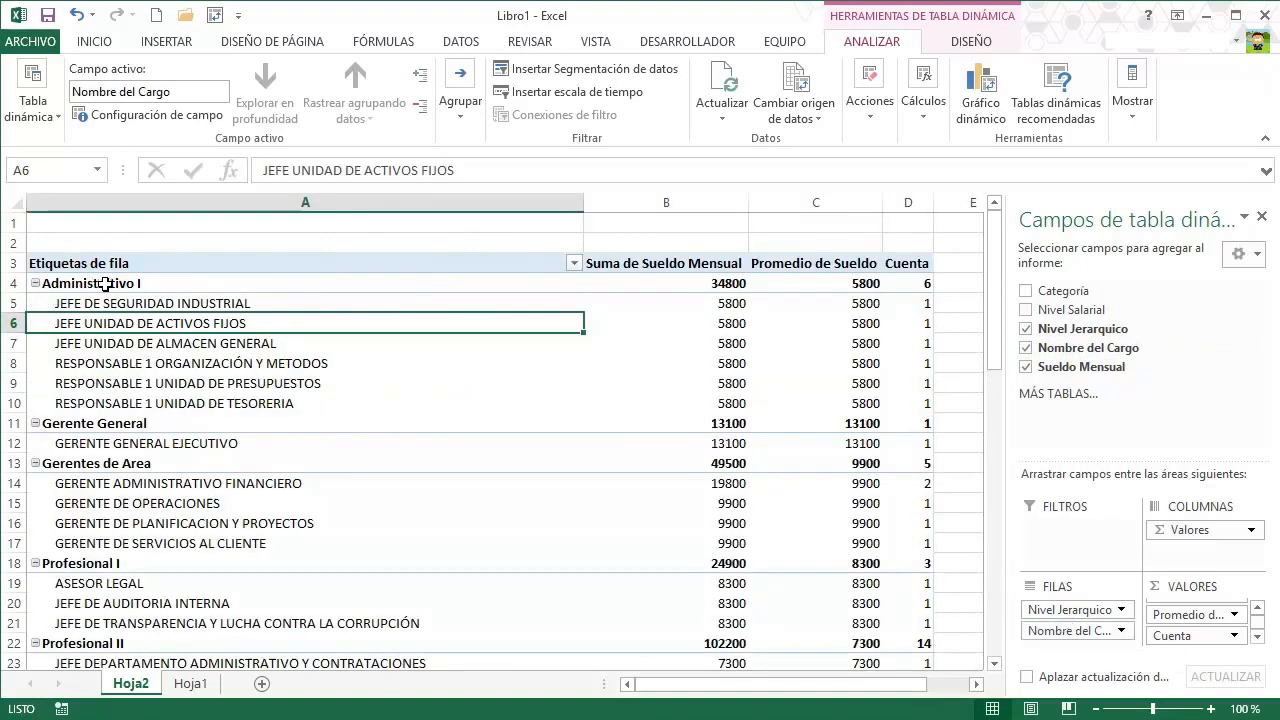
Examine the job titles and their counts under Administrativo I, Gerente General and Gerentes de Area.
drag(200, 283, 898, 285)
drag(254, 304, 904, 407)
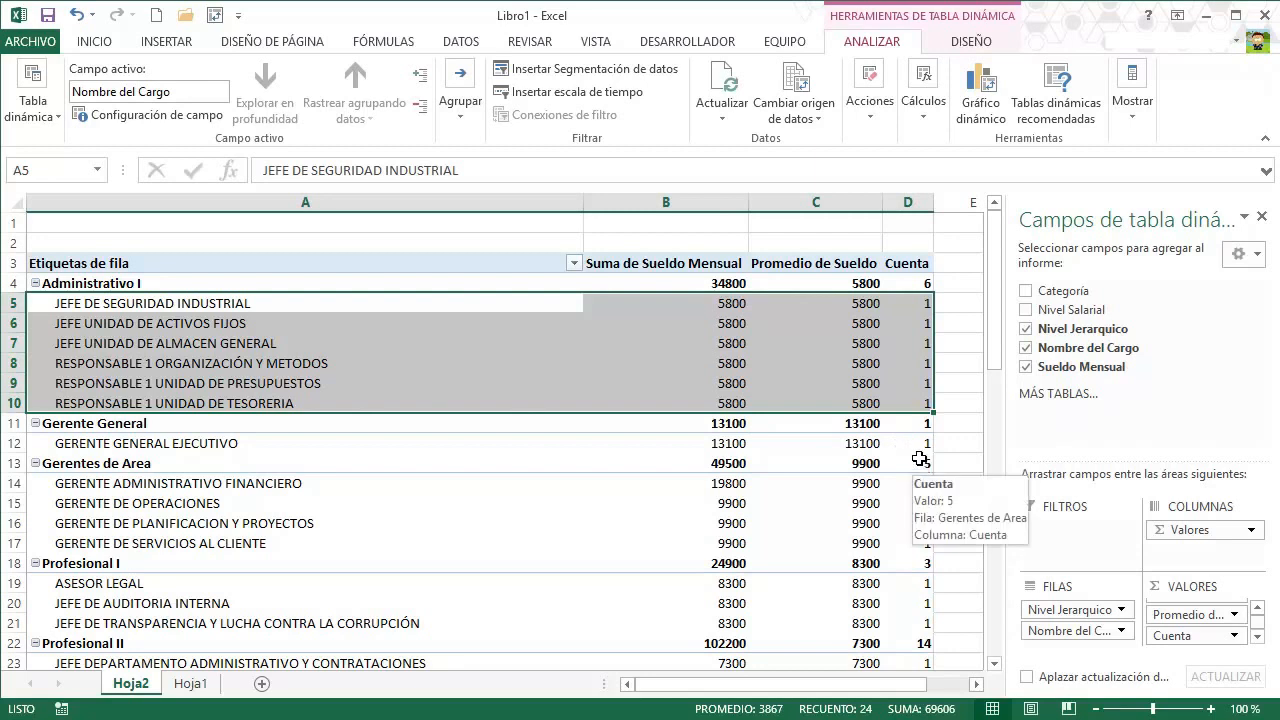
mouse_move(908, 441)
mouse_down()
mouse_move(361, 420)
mouse_move(185, 442)
mouse_move(150, 424)
mouse_move(170, 472)
mouse_move(706, 483)
mouse_move(814, 457)
mouse_move(907, 459)
mouse_up()
drag(920, 545, 386, 486)
drag(150, 484, 150, 543)
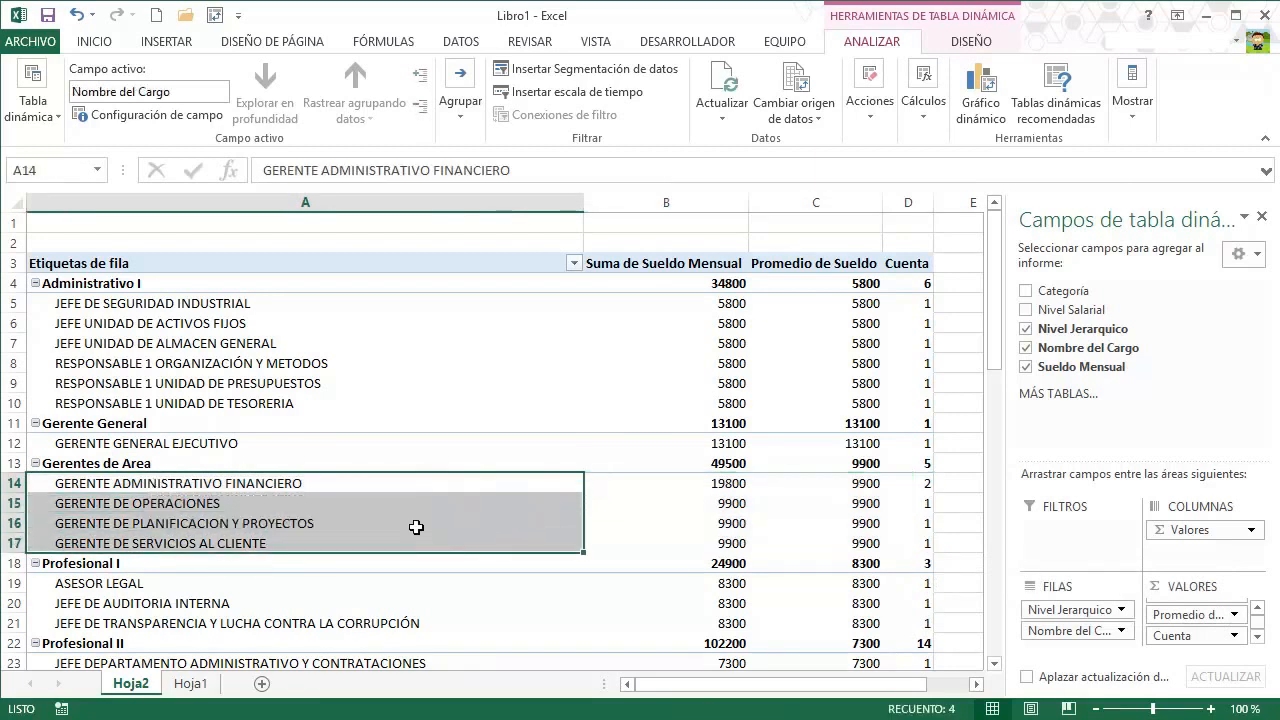
click(913, 487)
drag(913, 487, 920, 545)
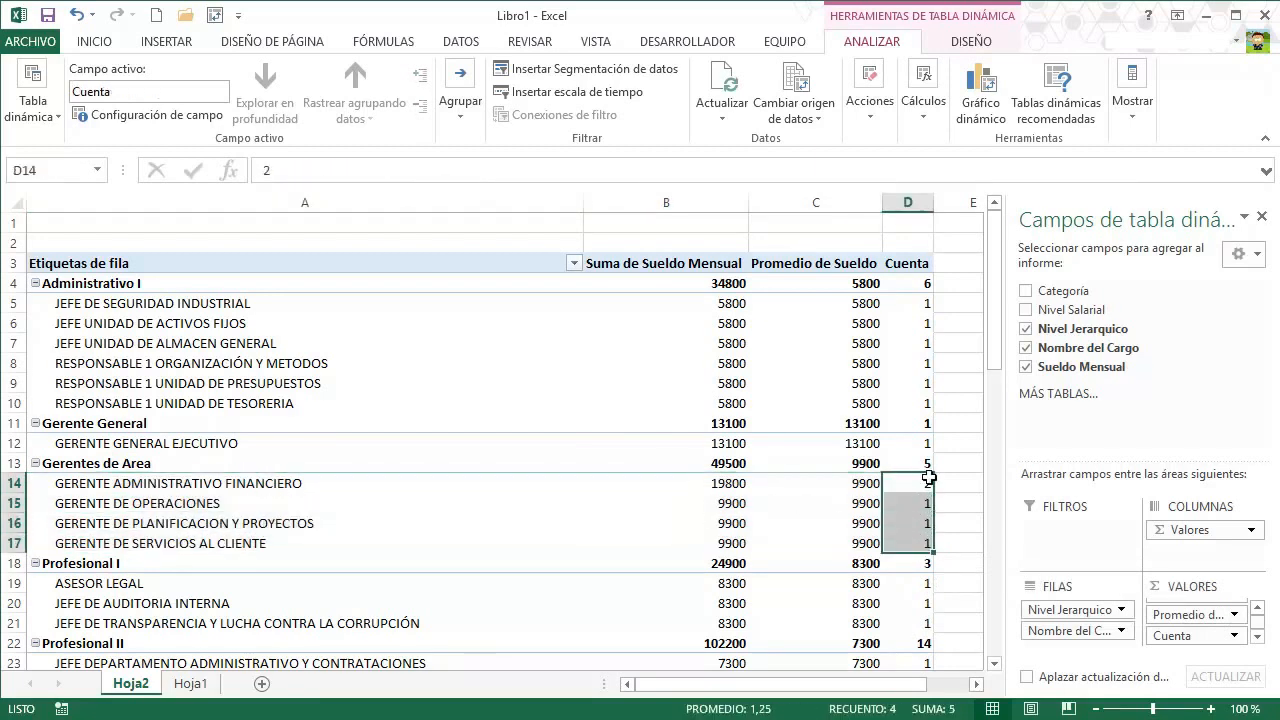
click(924, 461)
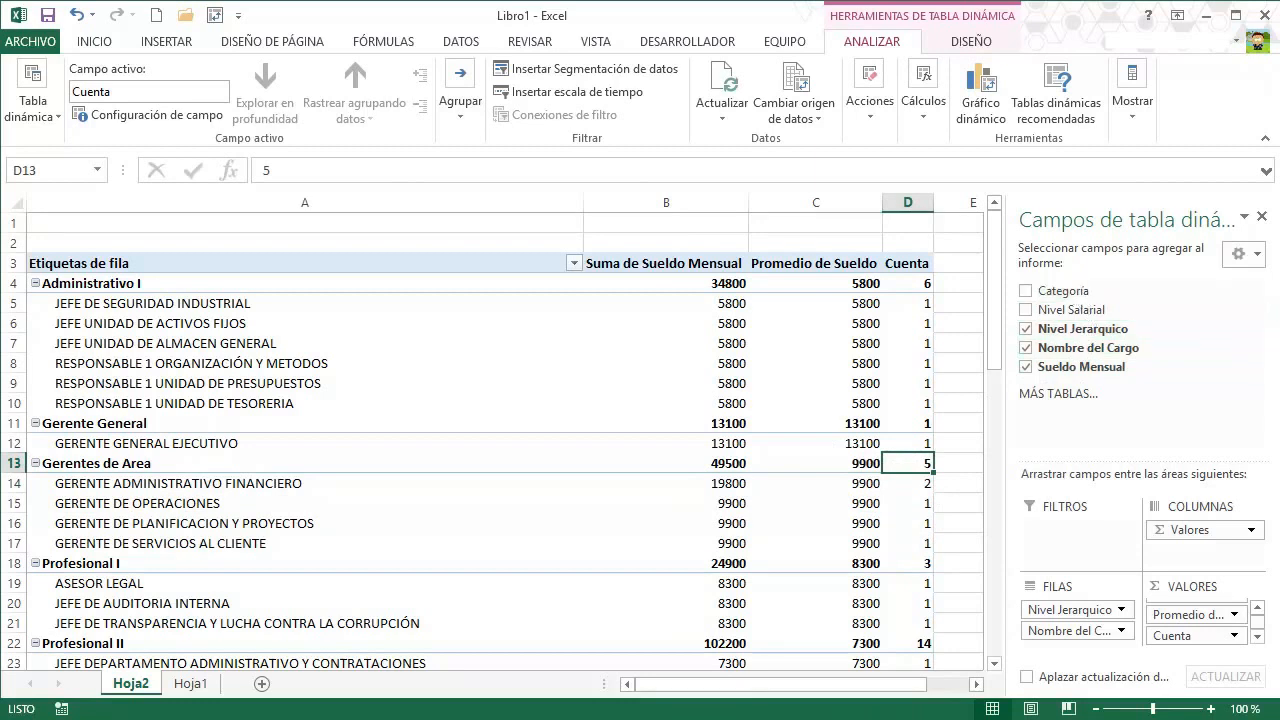
Add Categoría and Nivel Salarial as report filters of the pivot table.
drag(1063, 290, 1071, 533)
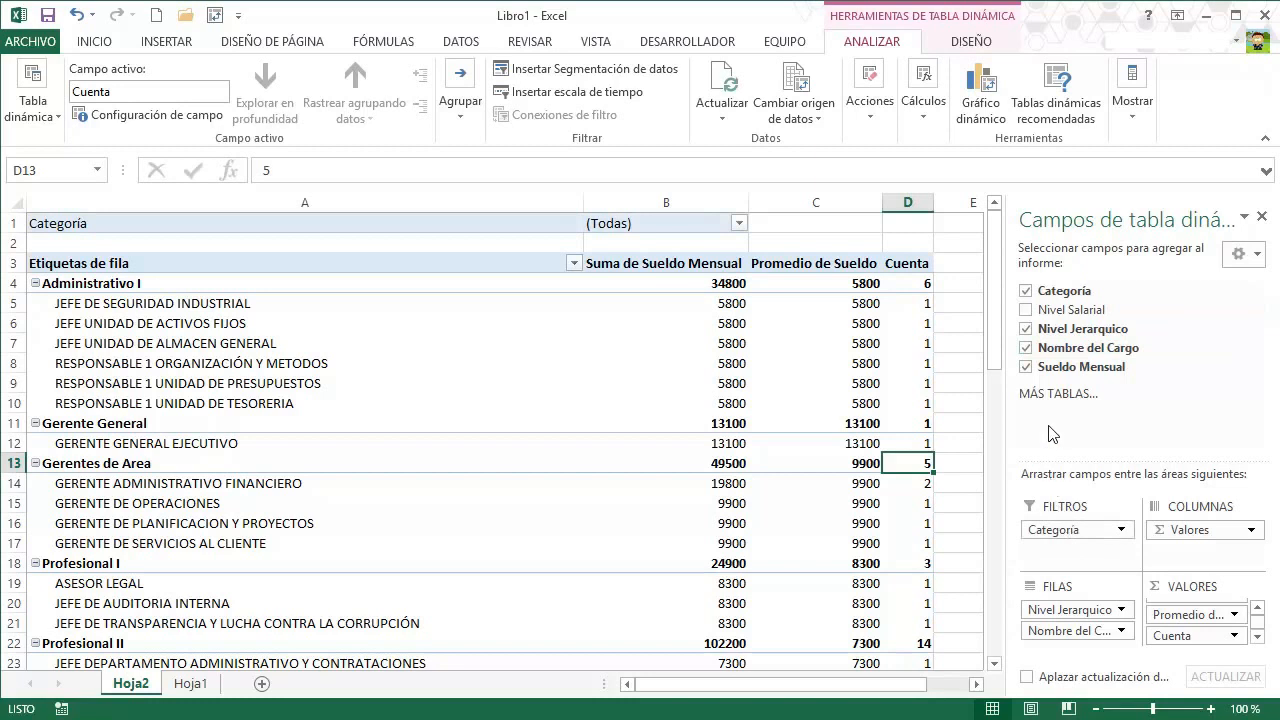
drag(1073, 310, 1090, 552)
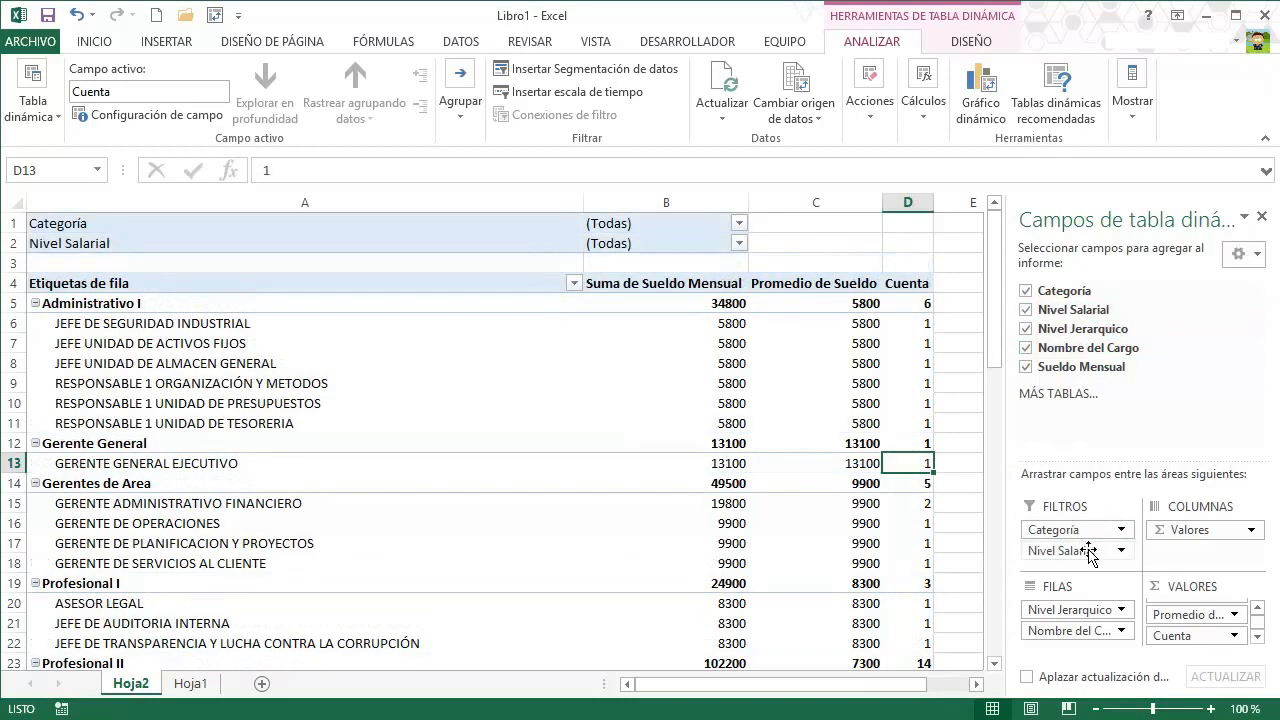
Filter the pivot table's Categoría report filter to SUPERIOR.
click(739, 224)
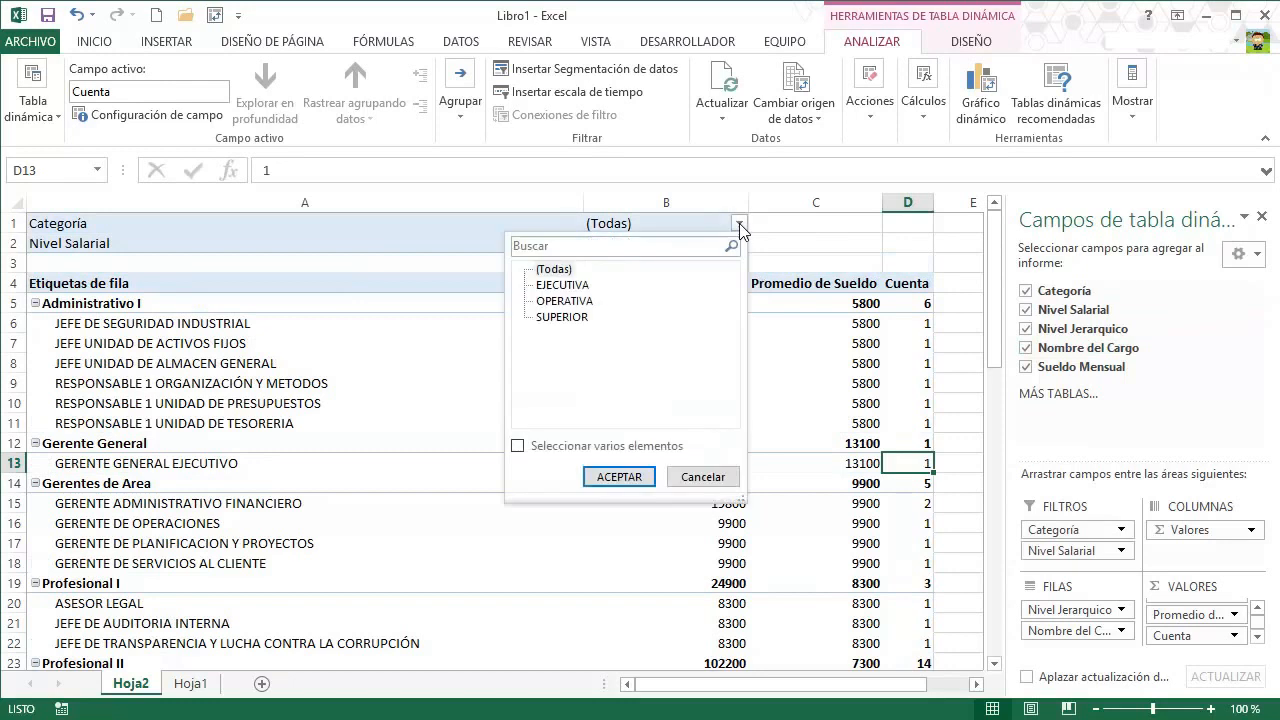
click(566, 288)
click(568, 316)
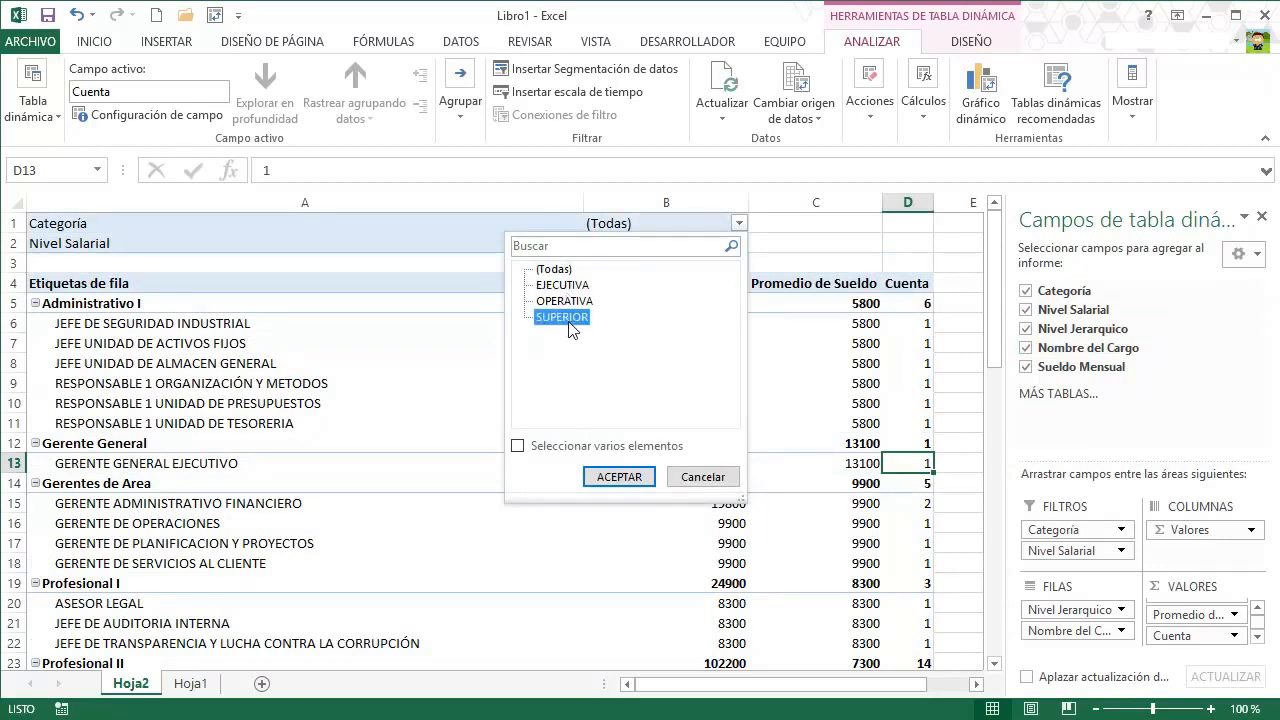
click(620, 476)
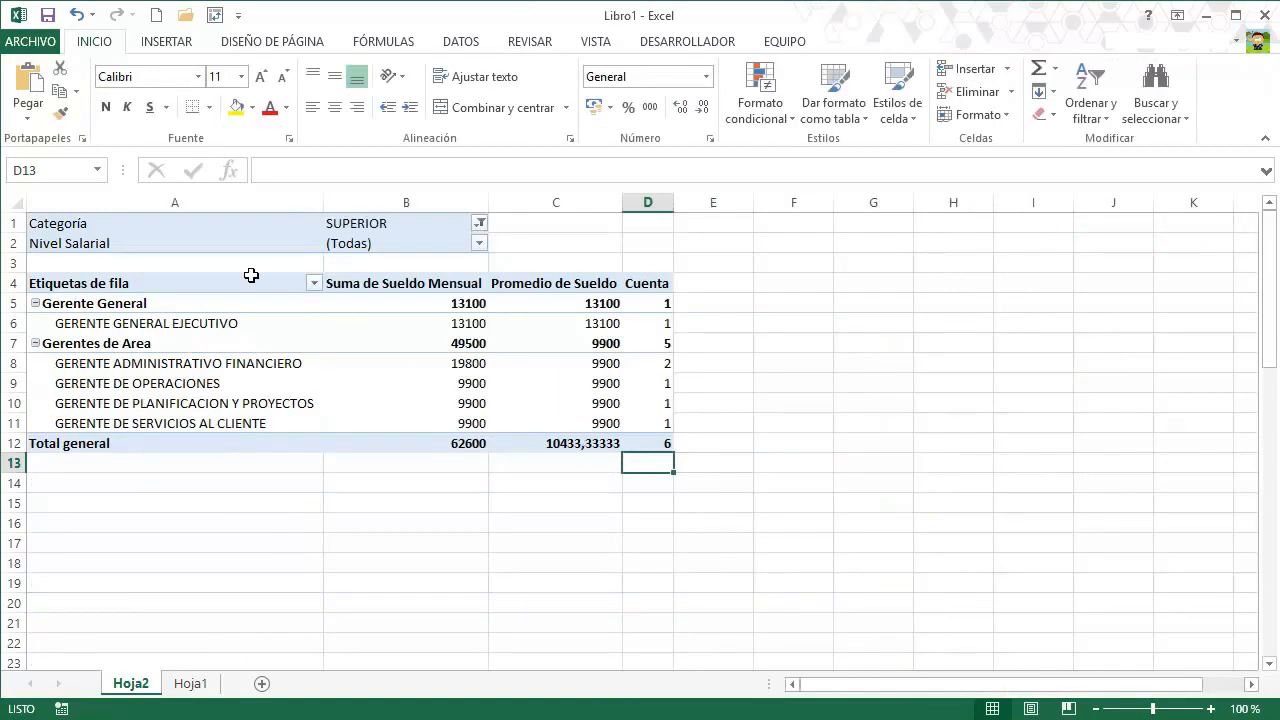
Filter the pivot table to Nivel Salarial 2 and review the rows for Gerentes de Area.
click(480, 243)
click(281, 322)
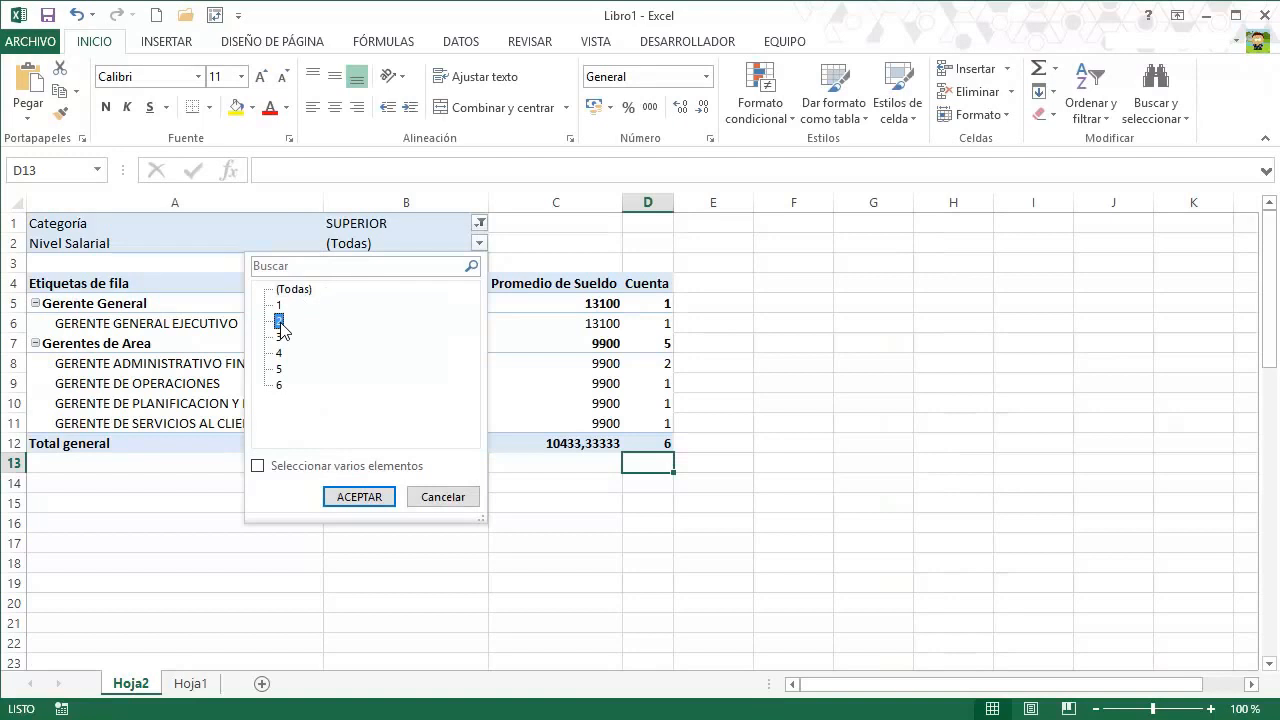
click(352, 495)
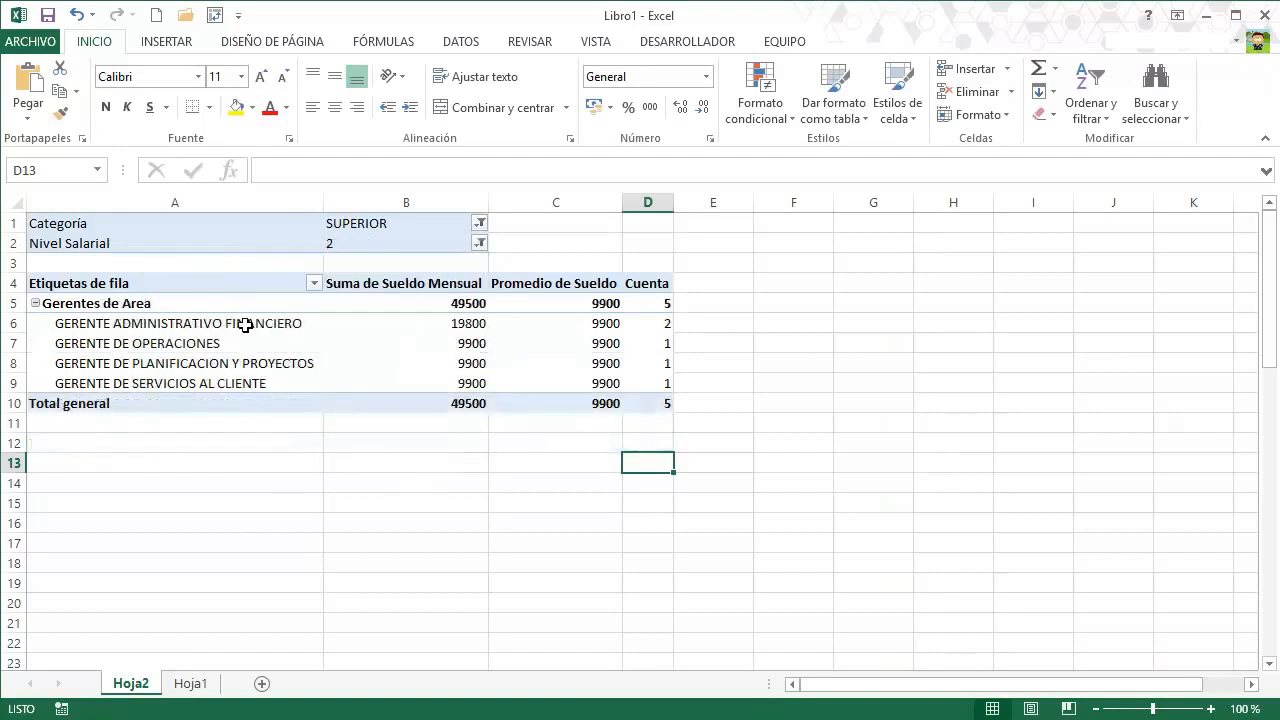
drag(166, 326, 651, 376)
click(700, 310)
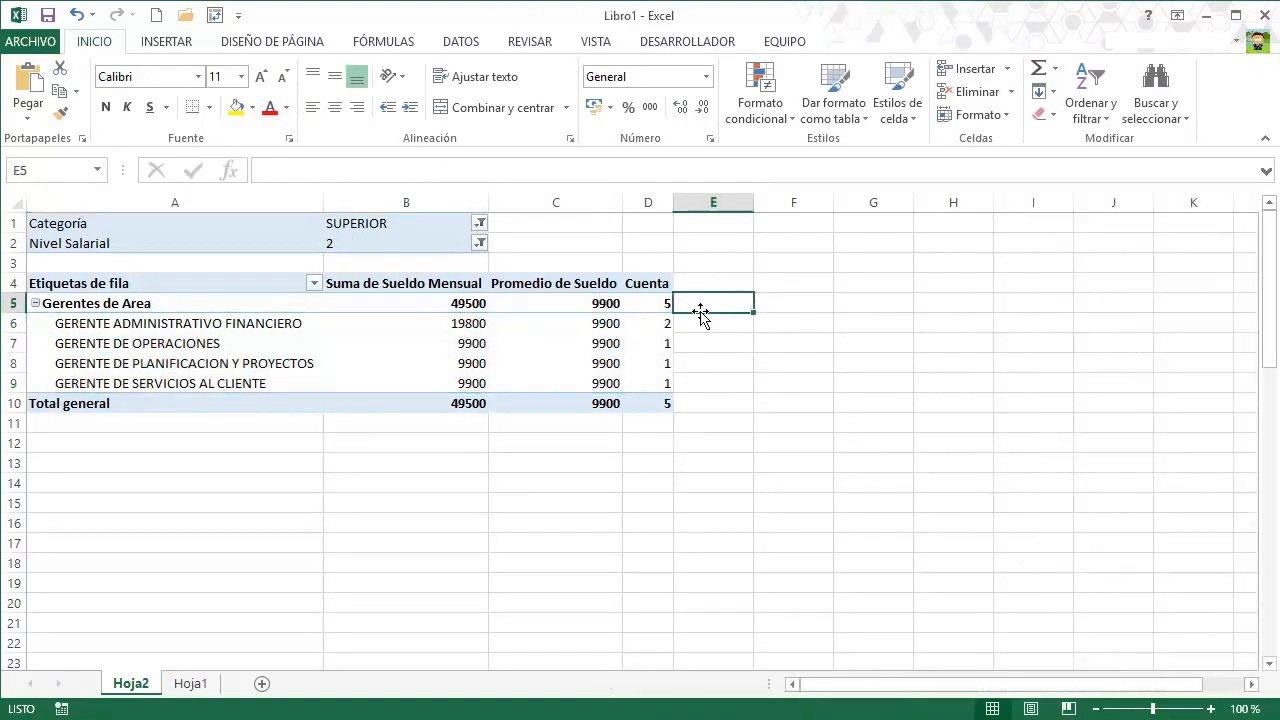
click(606, 308)
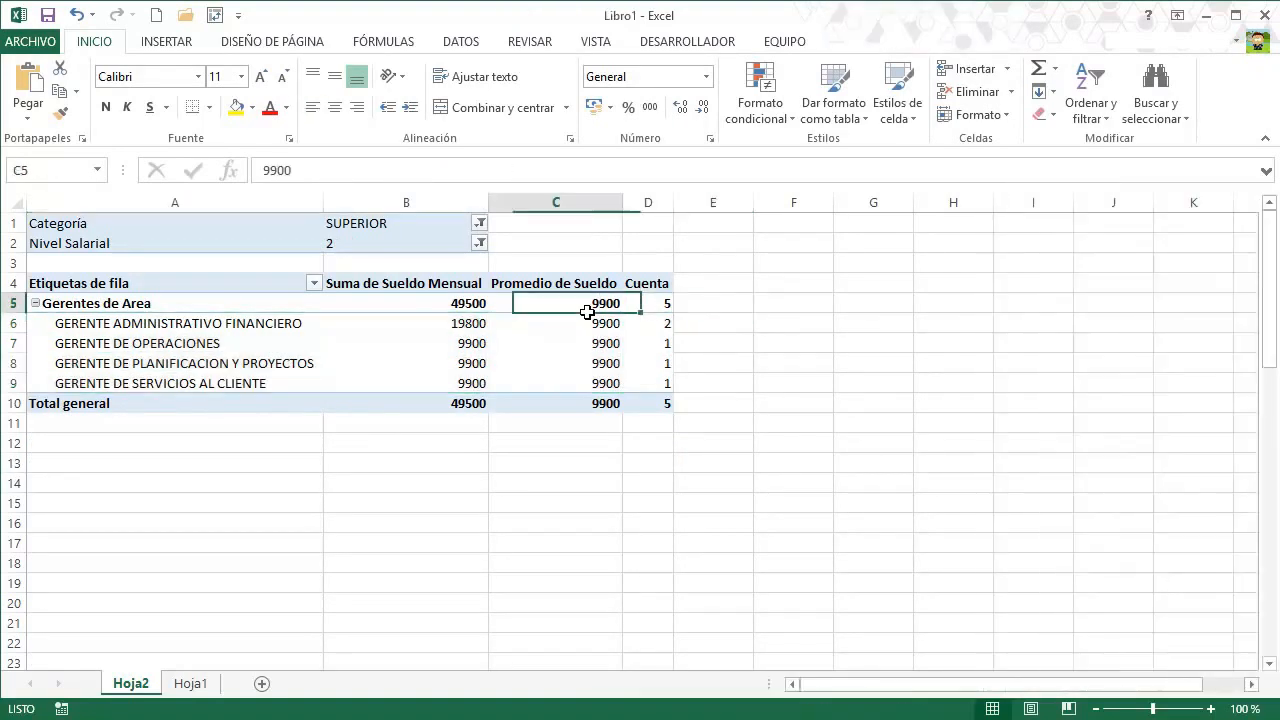
Set the Nivel Salarial filter to 1 and review the GERENTE GENERAL EJECUTIVO row.
click(480, 243)
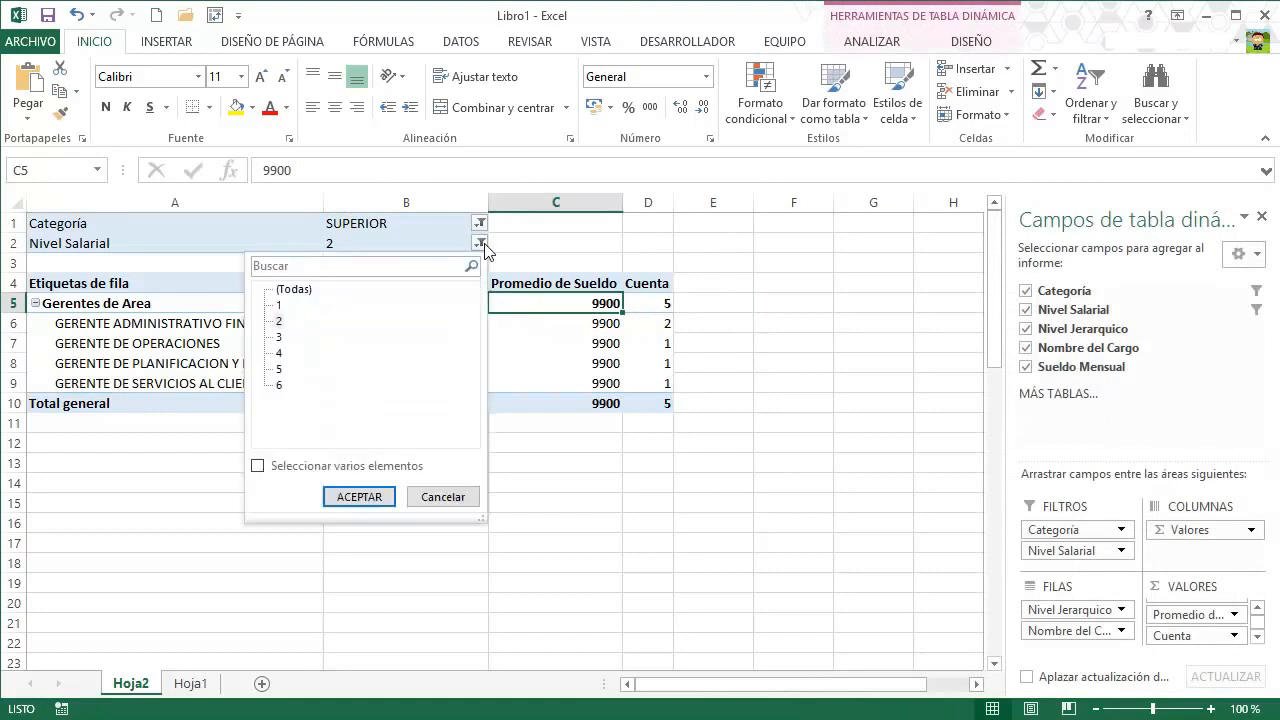
click(280, 305)
click(360, 497)
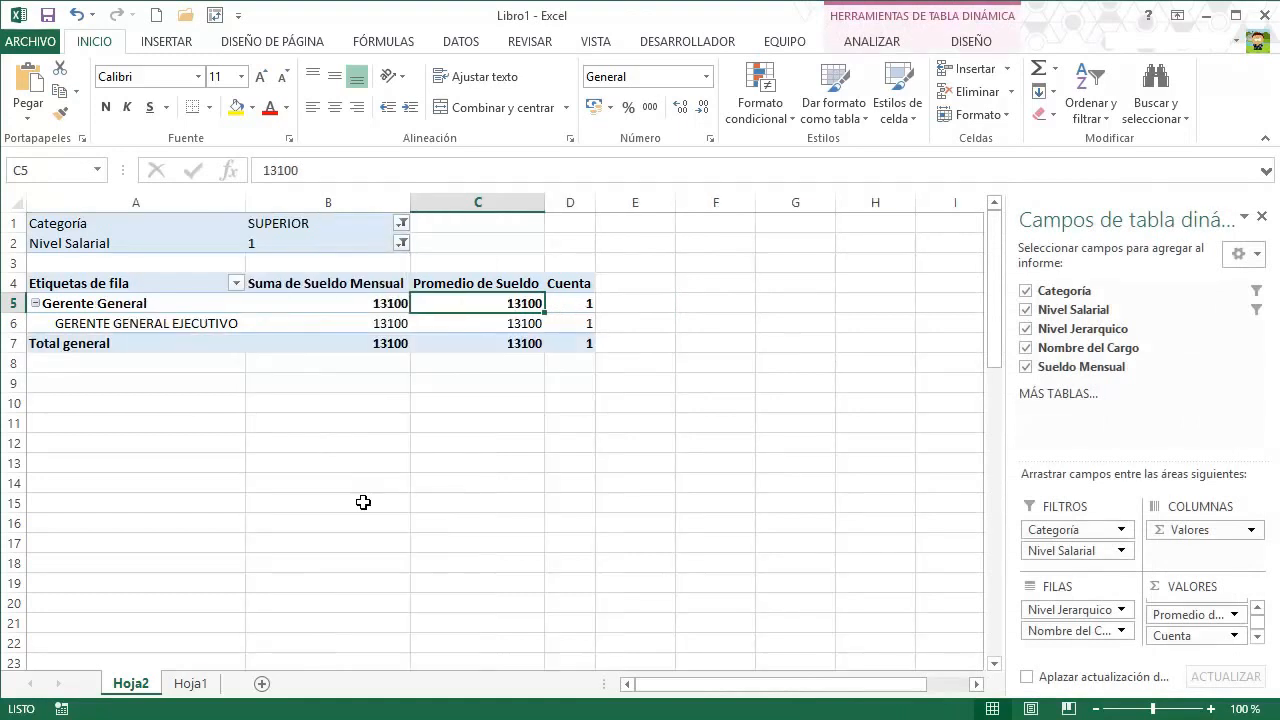
drag(149, 323, 561, 322)
Enable multiple-item selection in the Nivel Salarial filter, include levels 1 and 2, and review the filtered rows.
click(401, 243)
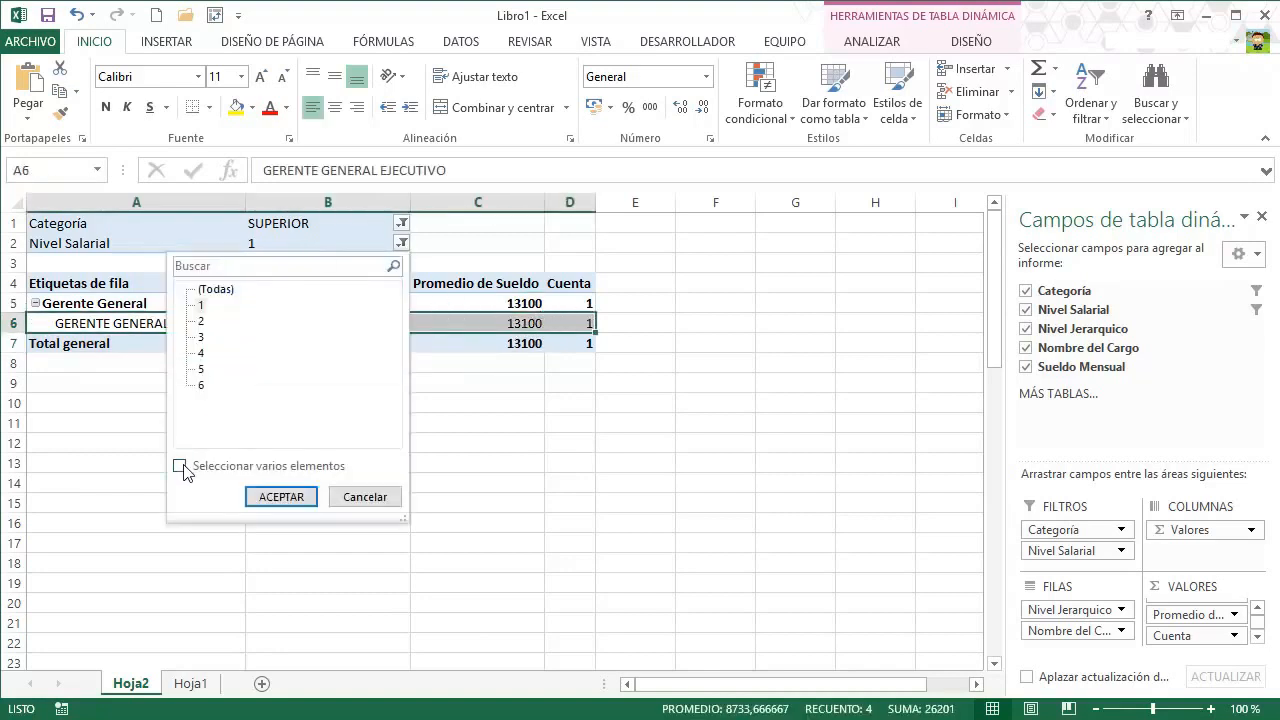
click(181, 467)
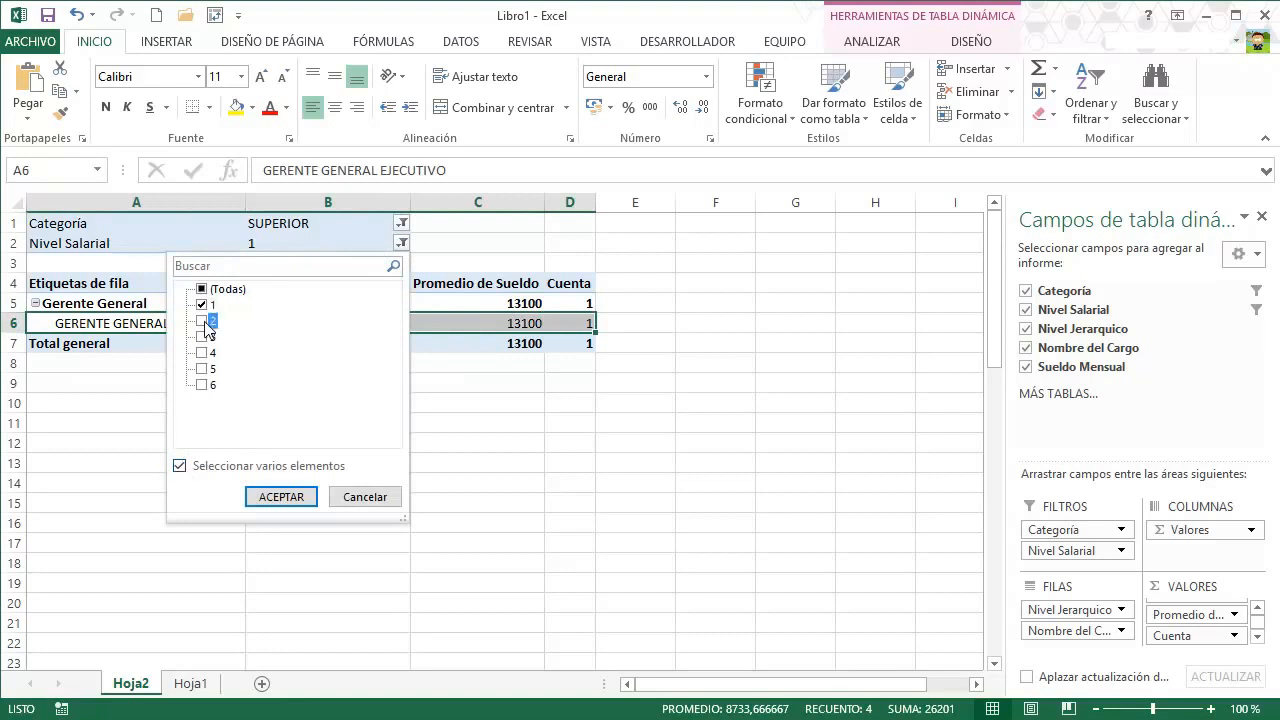
click(281, 497)
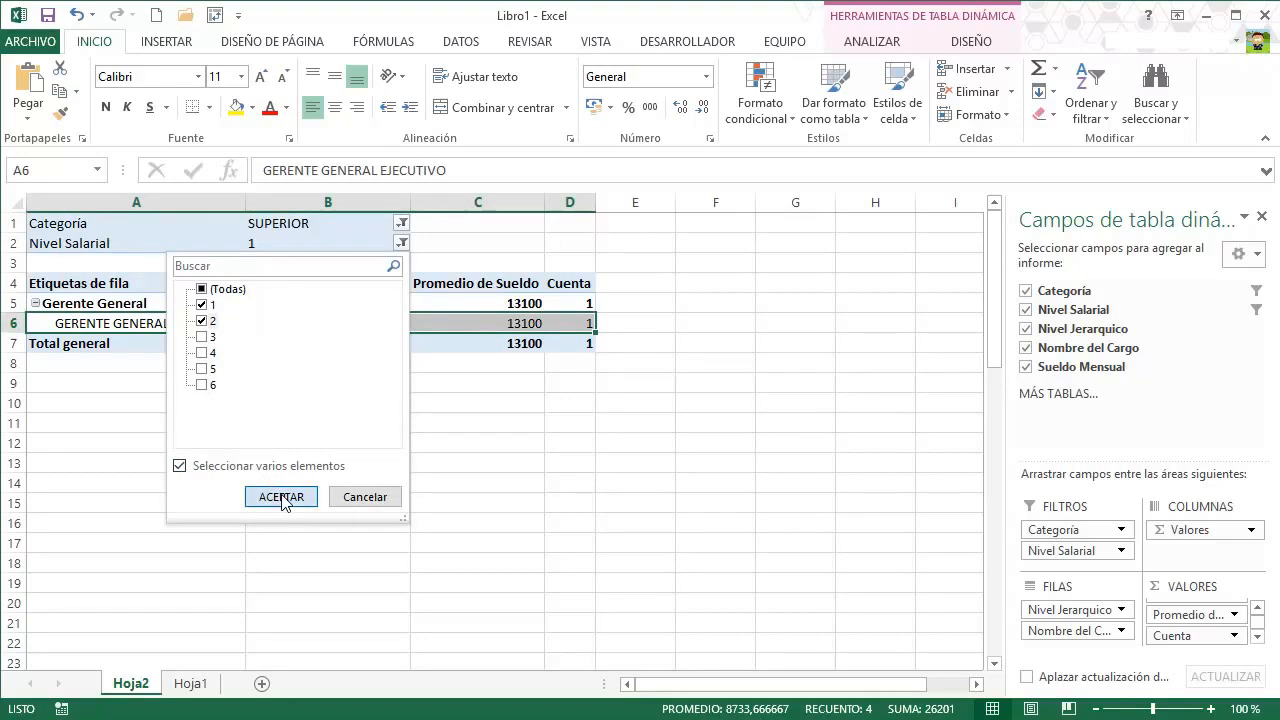
click(270, 405)
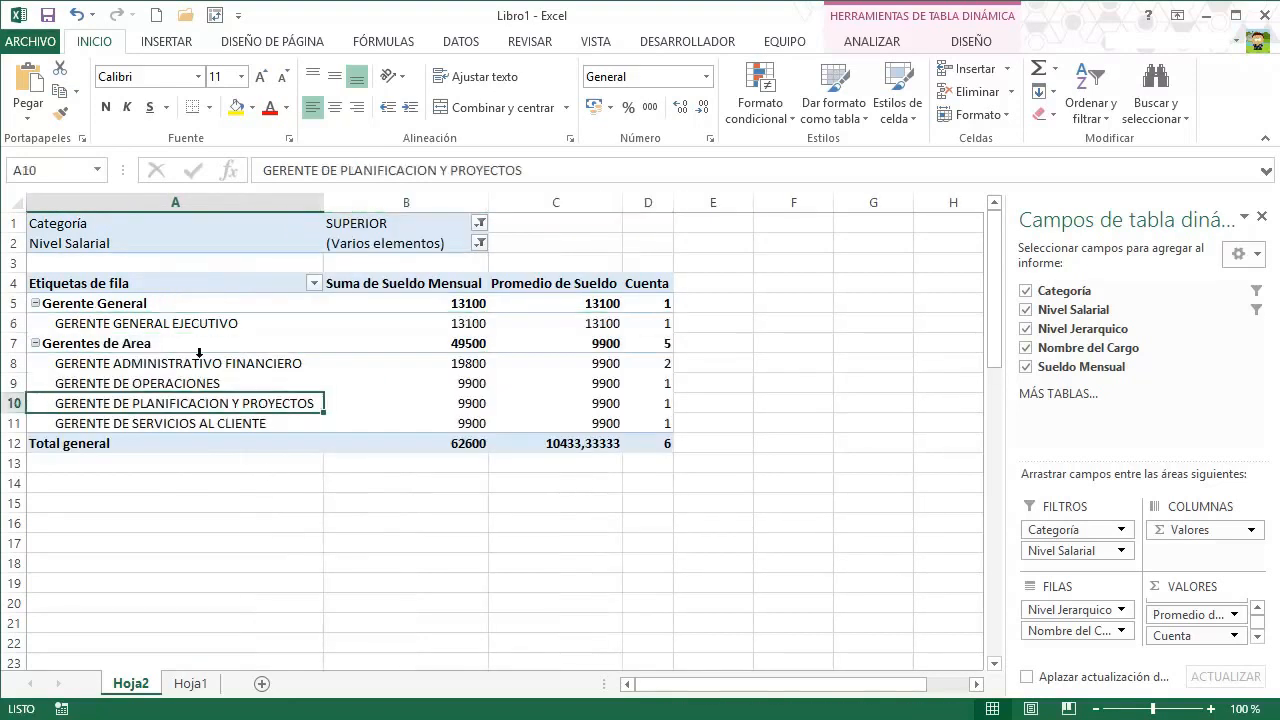
drag(110, 305, 647, 417)
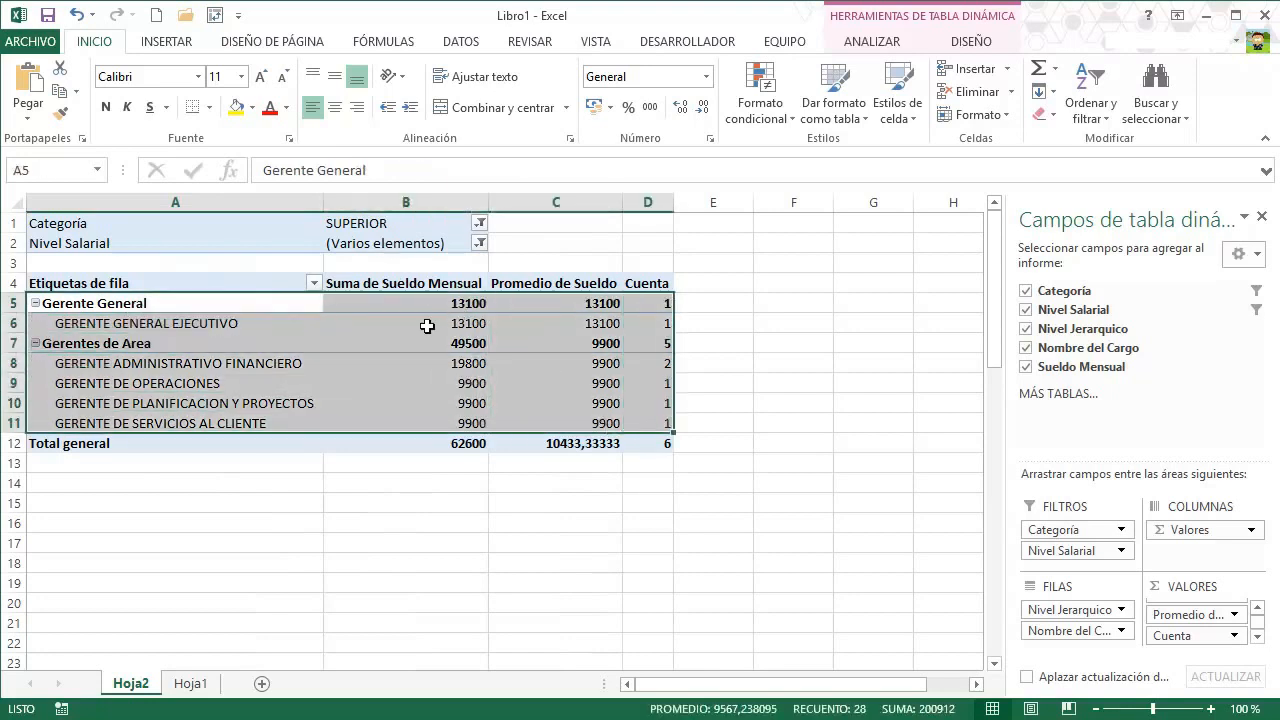
click(396, 340)
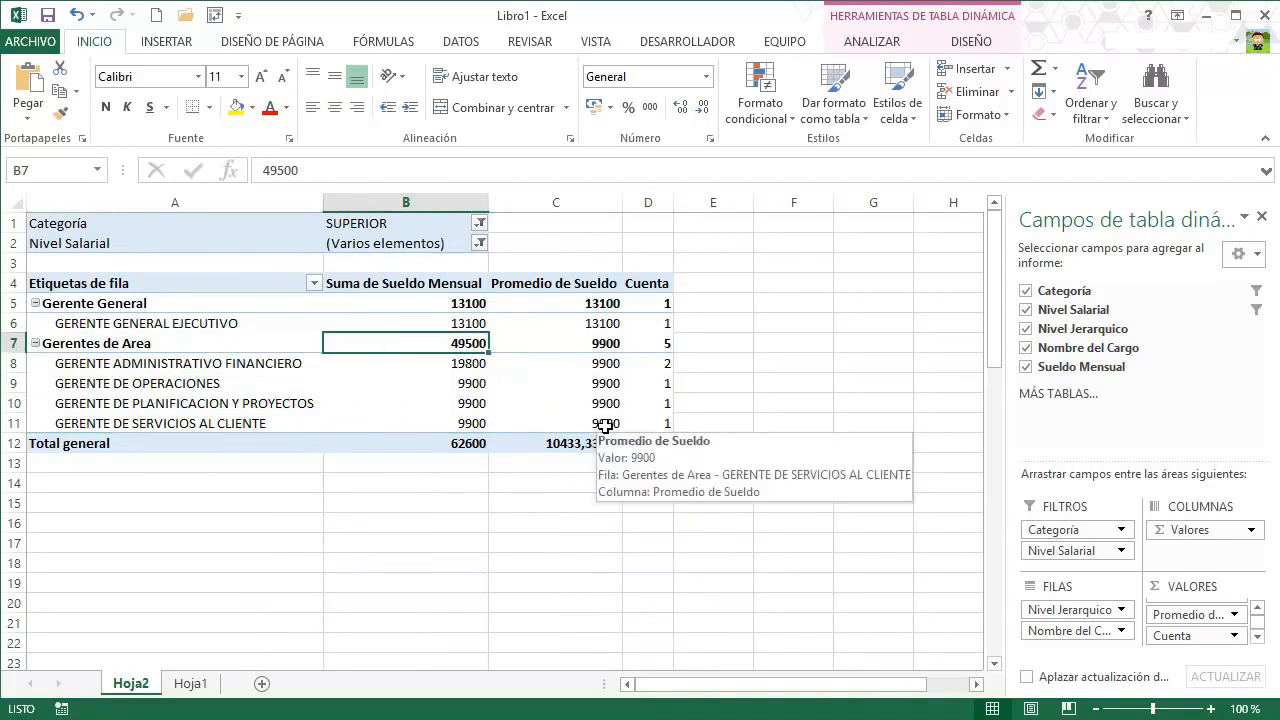